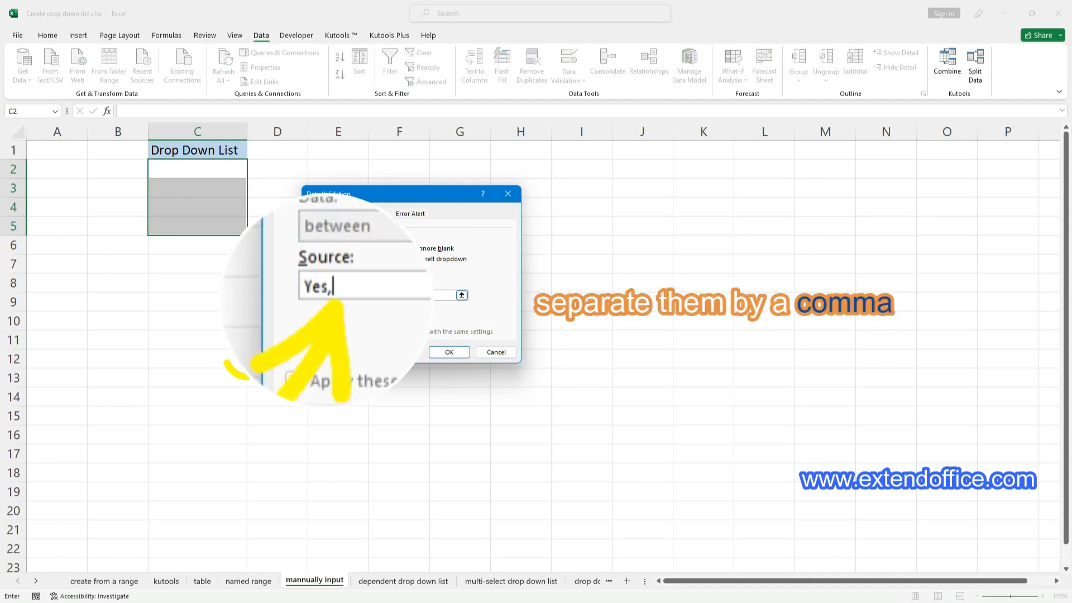
Complete the validation list source for C2:C5 as Yes,No,Not Sure and apply it.
text(No,Not Sure)
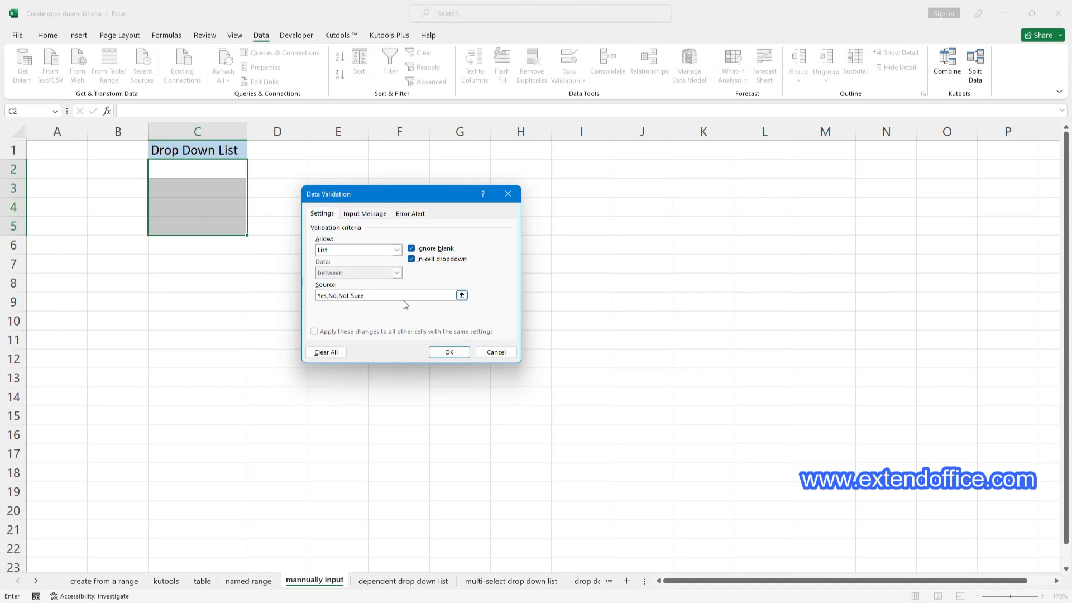
click(448, 352)
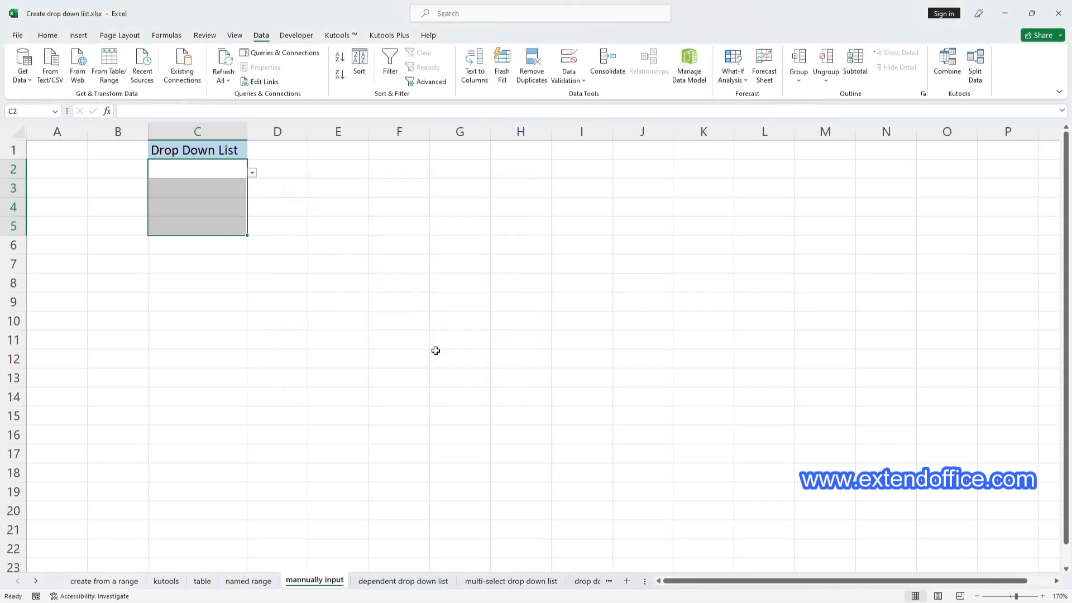
Choose Yes in C2 from the new drop-down list and open the list in C3.
click(252, 174)
click(241, 189)
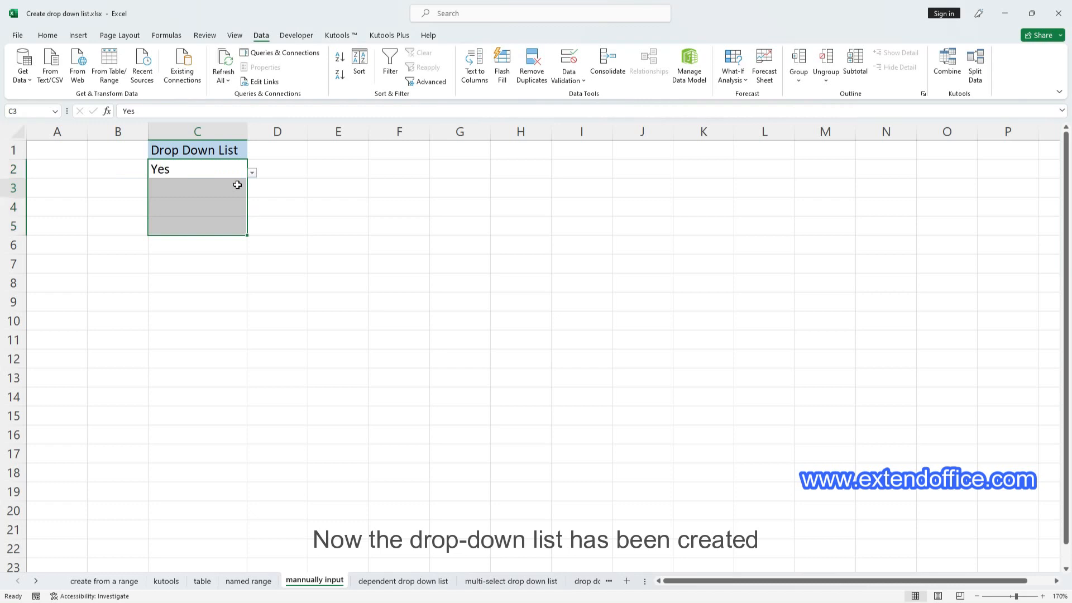
click(239, 187)
click(253, 192)
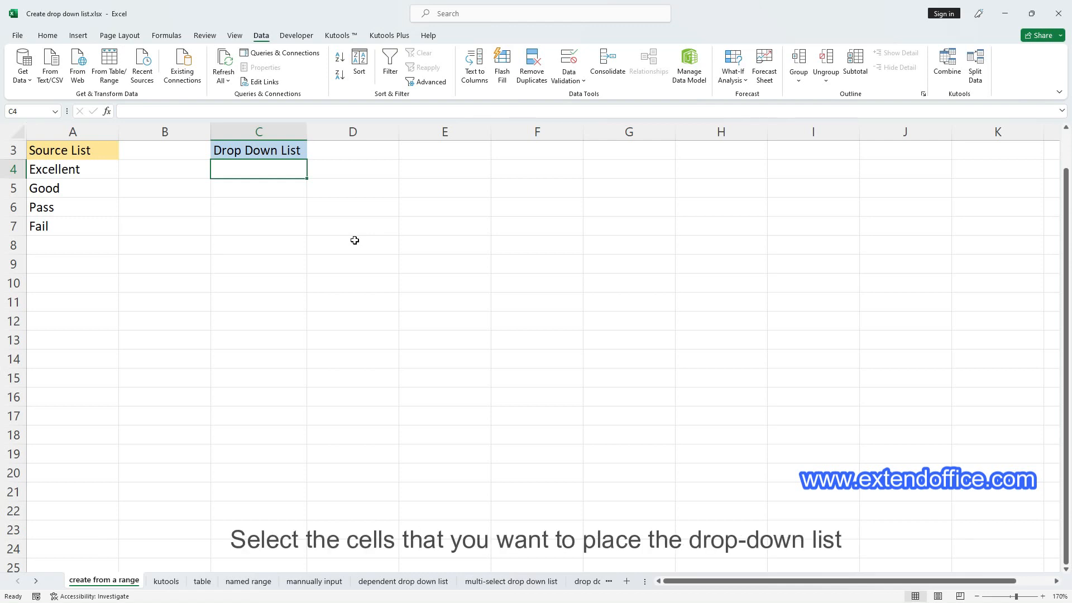
Apply List data validation to C4:C7 on the create from a range sheet, with source =$A$4:$A$7.
drag(275, 172, 269, 230)
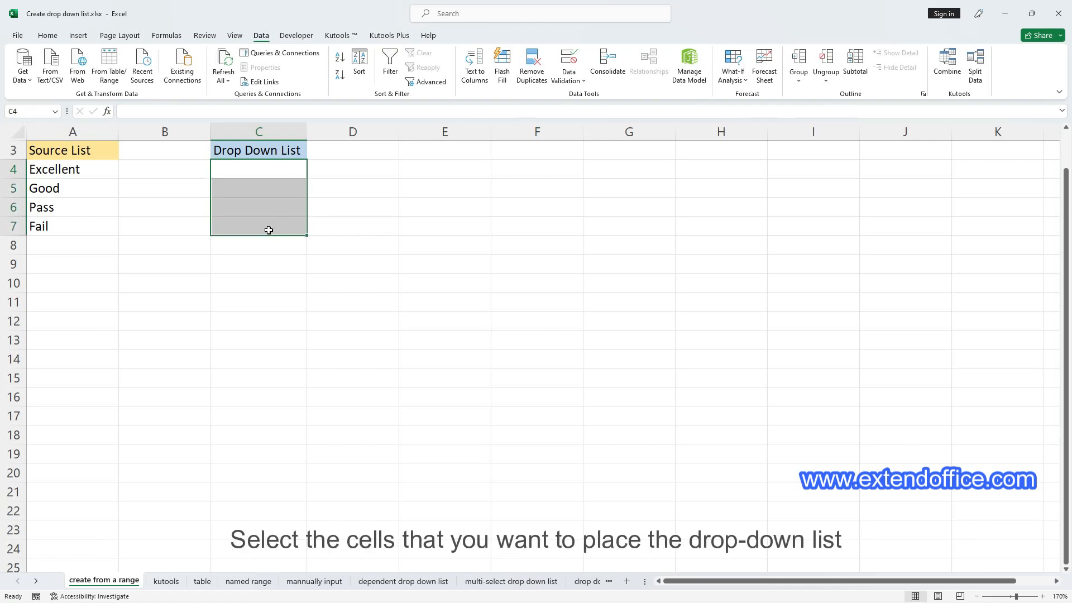
click(567, 65)
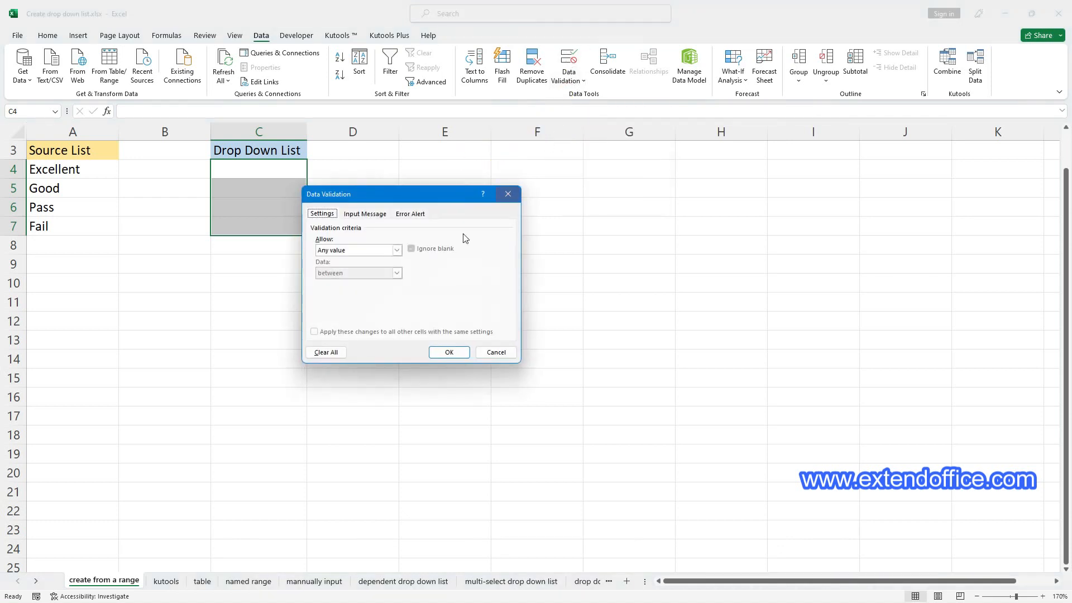
click(398, 255)
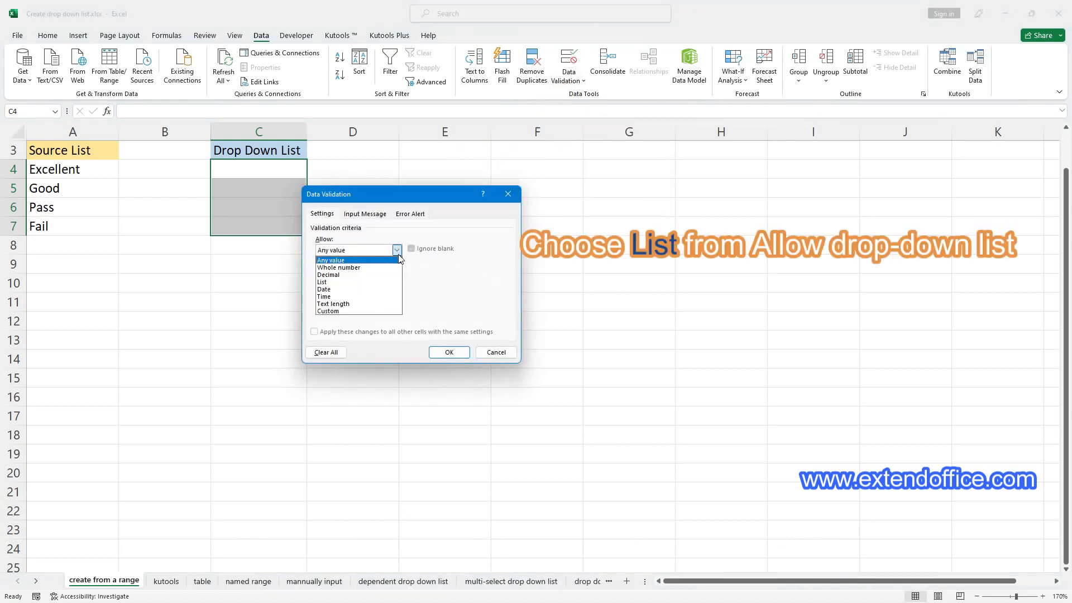
click(379, 286)
click(462, 297)
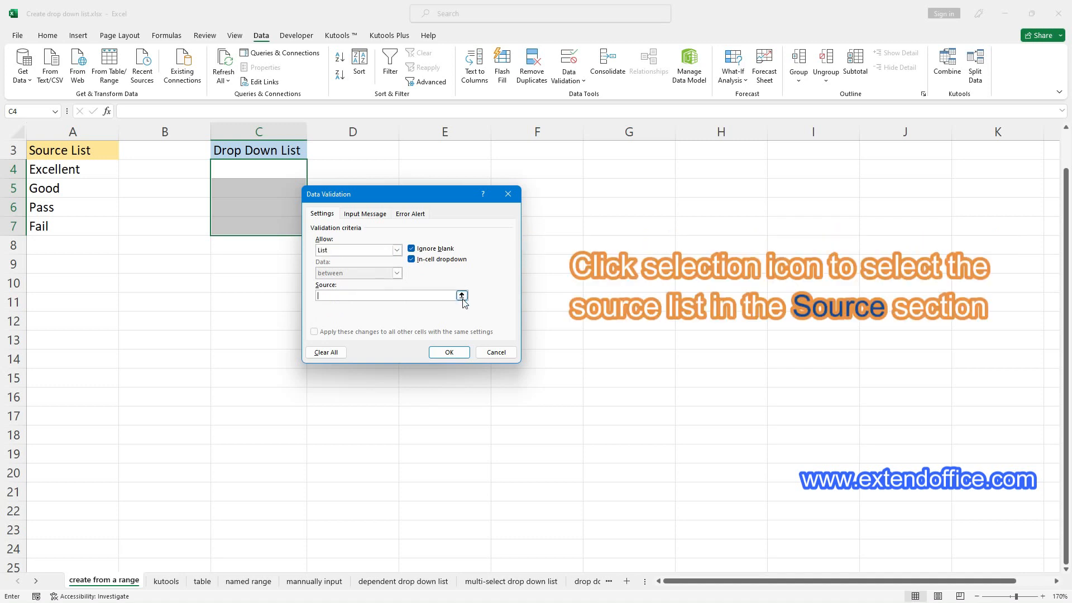
click(462, 296)
drag(83, 175, 85, 222)
click(515, 208)
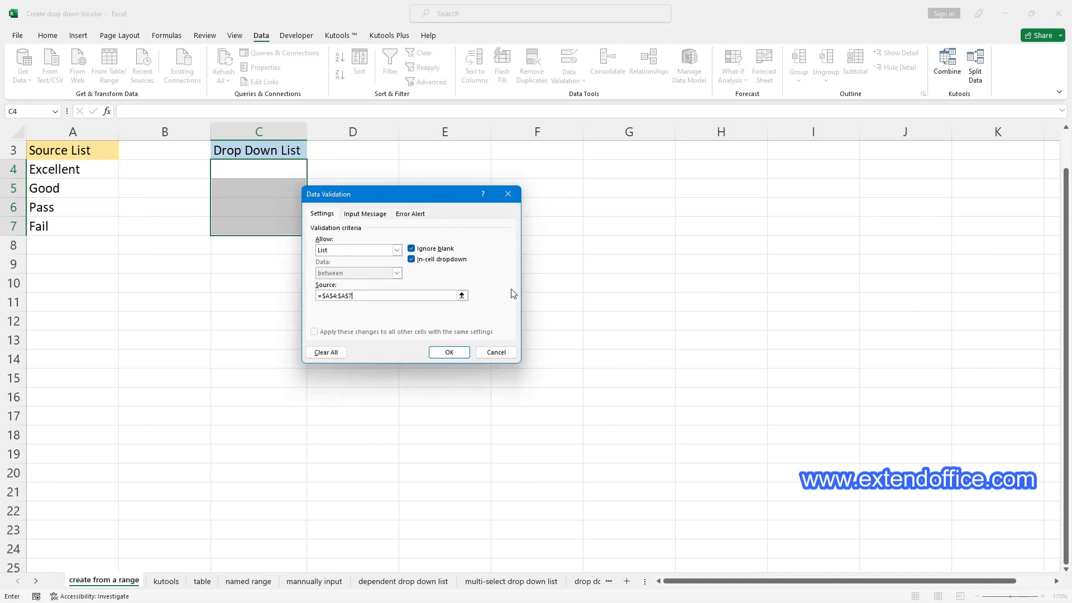
click(460, 360)
Pick a rating in C4 from the new drop-down list and open the list in C5.
click(312, 173)
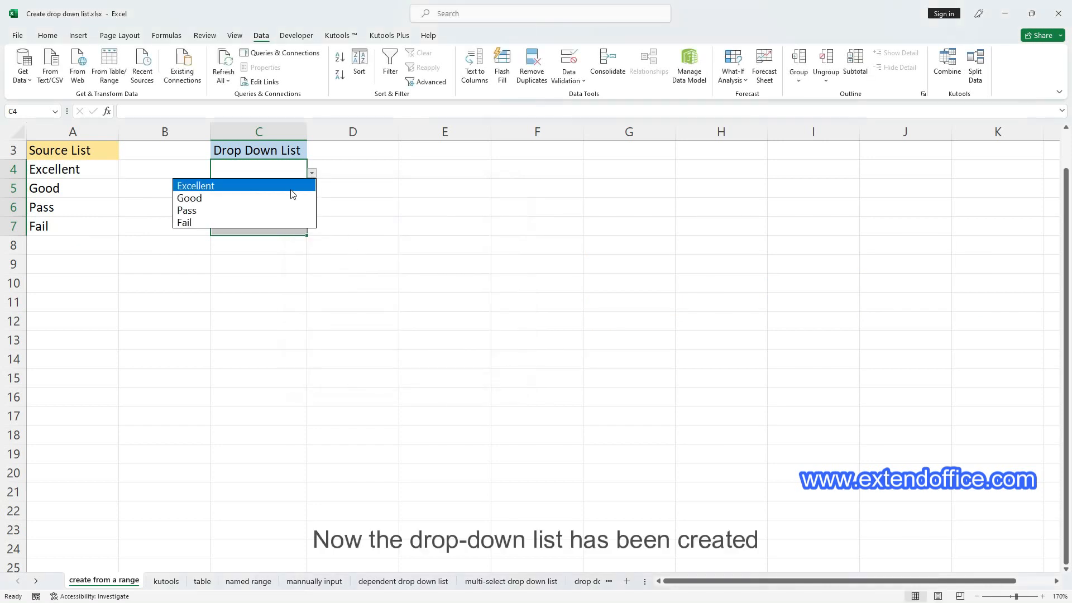
click(285, 196)
click(305, 190)
click(311, 193)
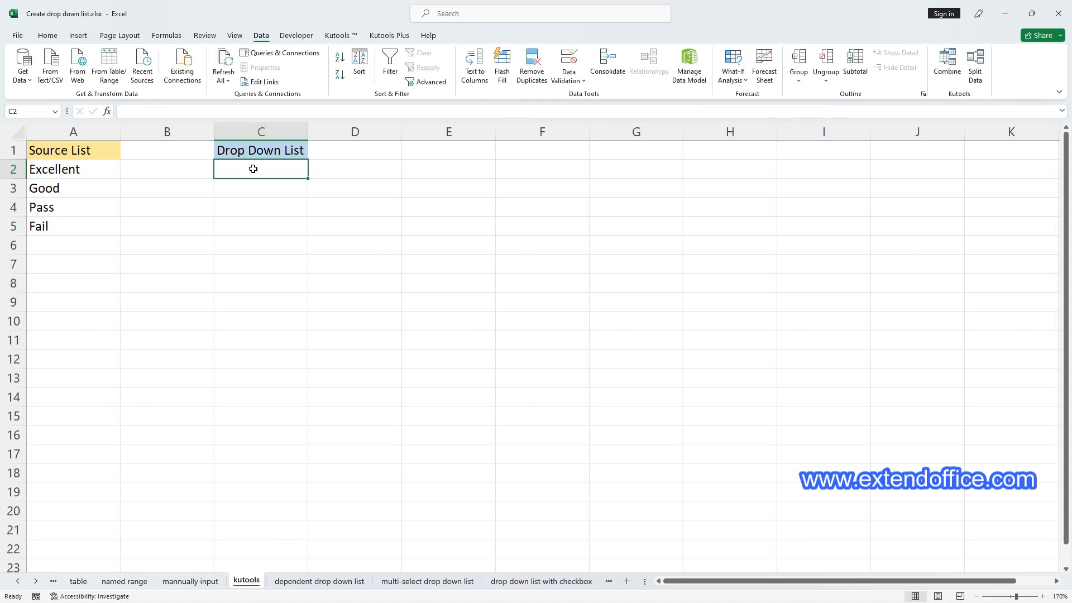
Create a Kutools simple drop-down list in C2:C5 of the kutools sheet, sourced from $A$2:$A$5.
drag(253, 169, 254, 222)
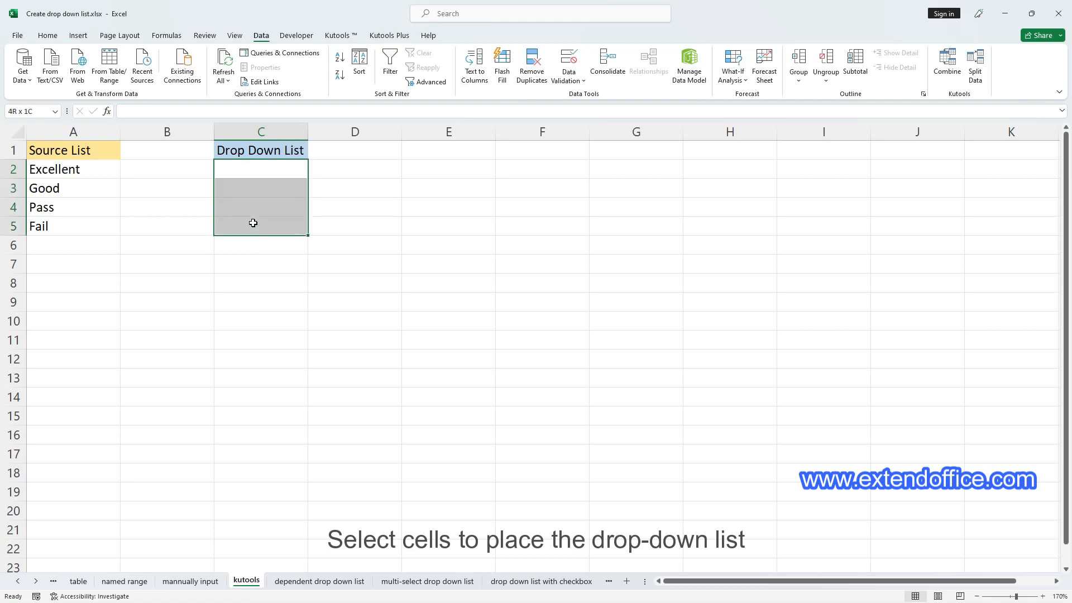
click(340, 35)
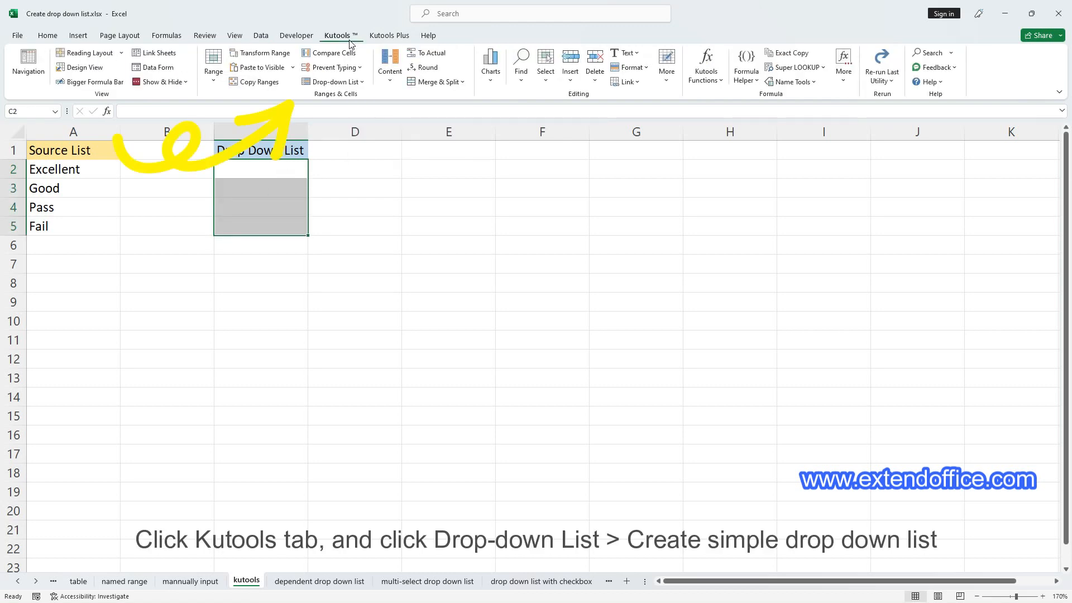
click(332, 81)
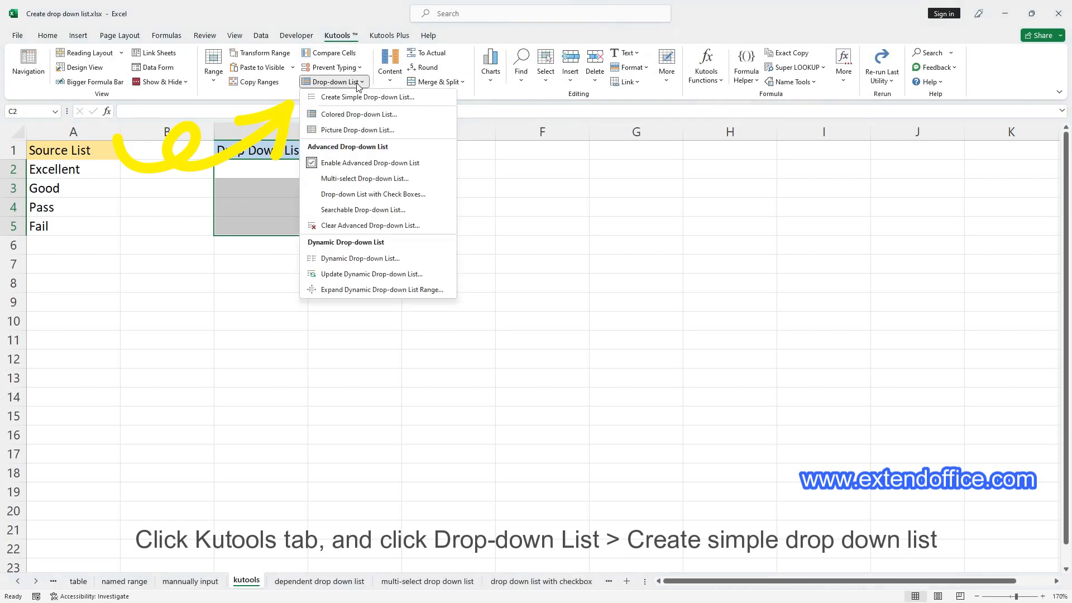
click(412, 98)
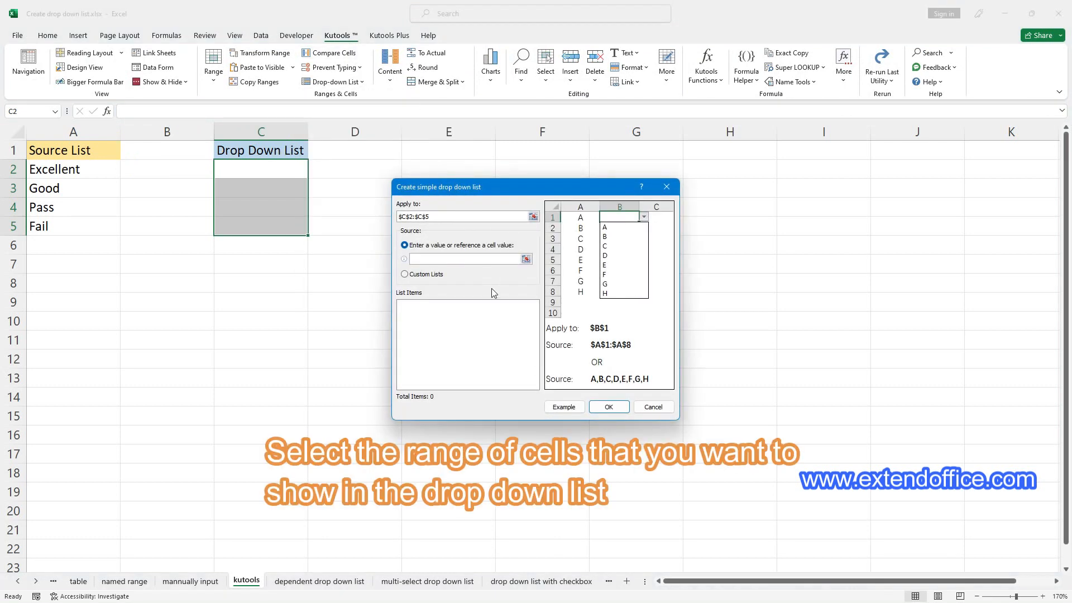
click(527, 260)
drag(95, 170, 89, 223)
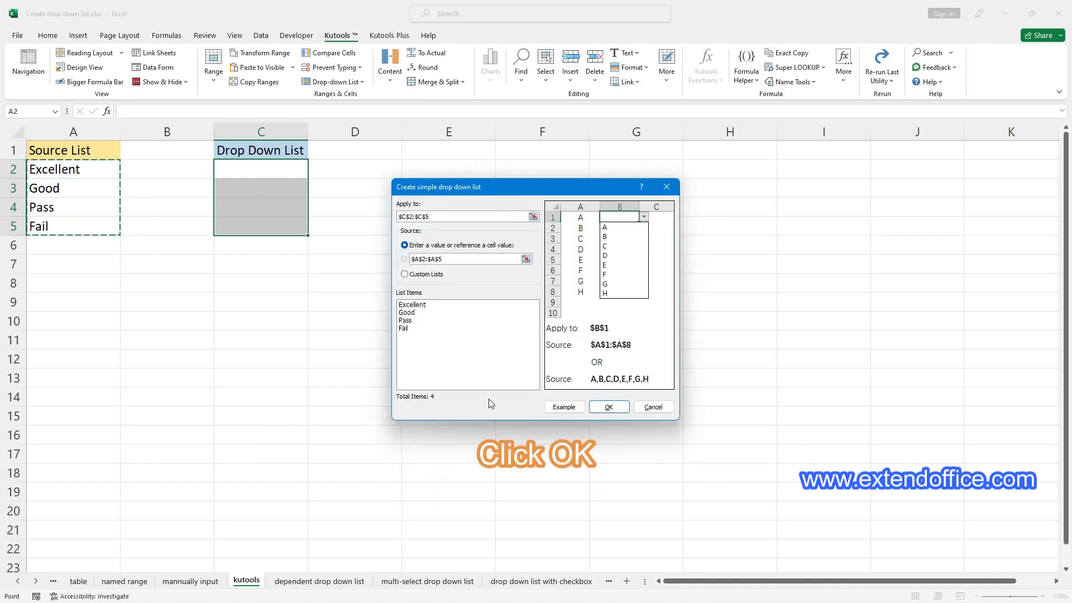
click(619, 408)
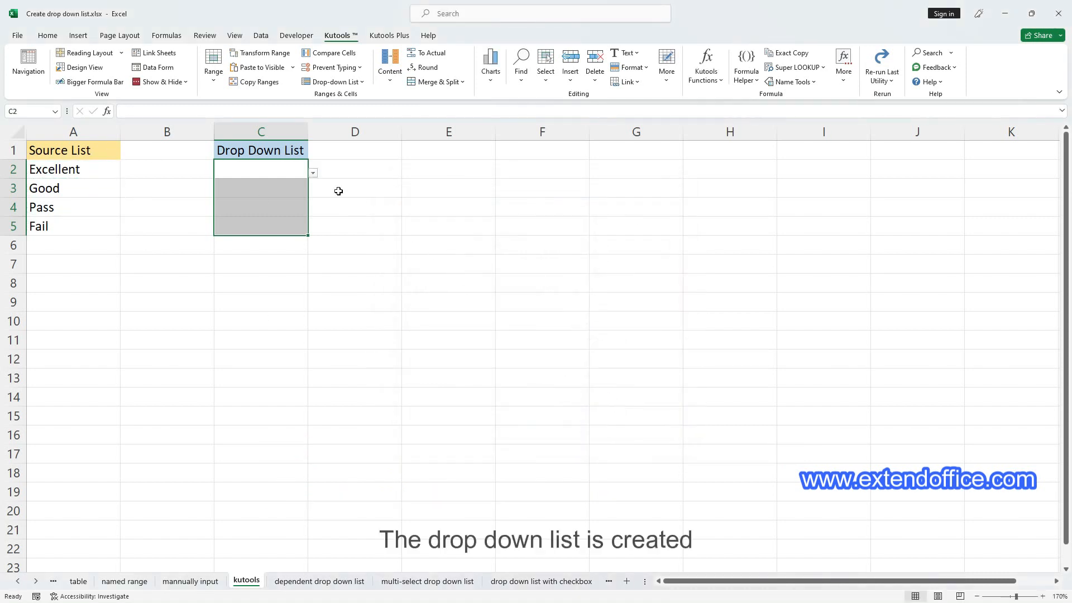
Pick a rating in C2 and another in C3 from the Kutools drop-down lists.
click(313, 172)
click(266, 191)
click(266, 189)
click(314, 191)
click(285, 217)
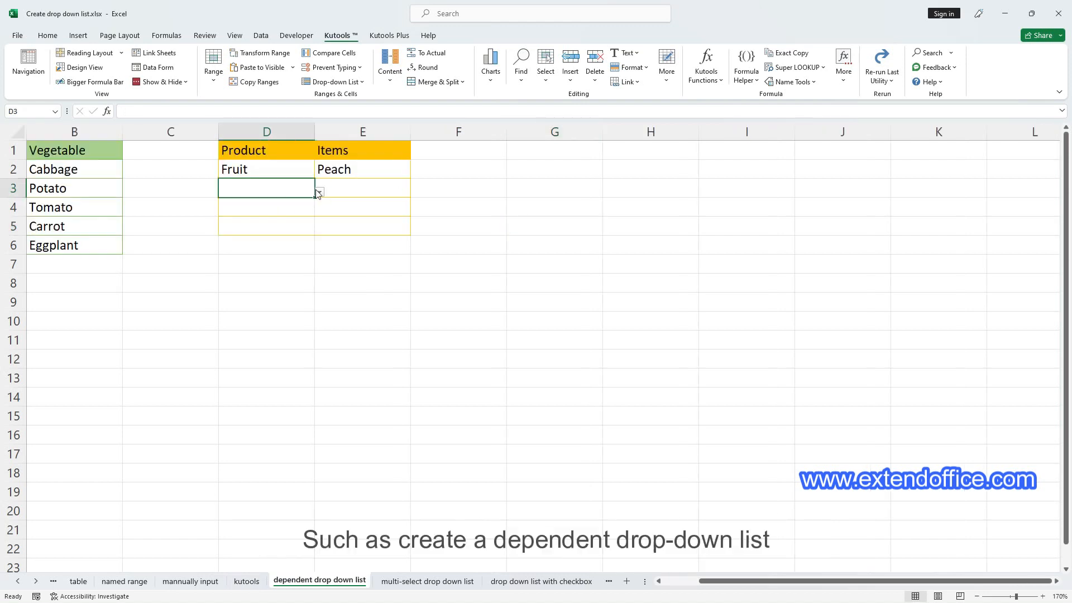
On the dependent drop down list sheet, choose Vegetable as the product in D3 and Tomato as the item in E3.
click(320, 192)
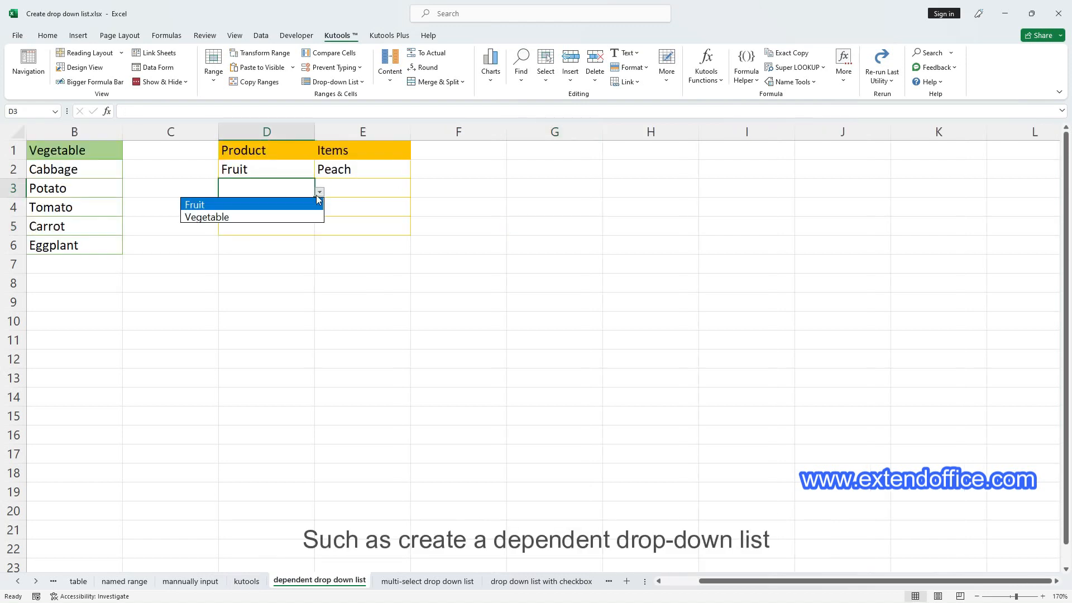
click(292, 218)
click(357, 193)
click(416, 192)
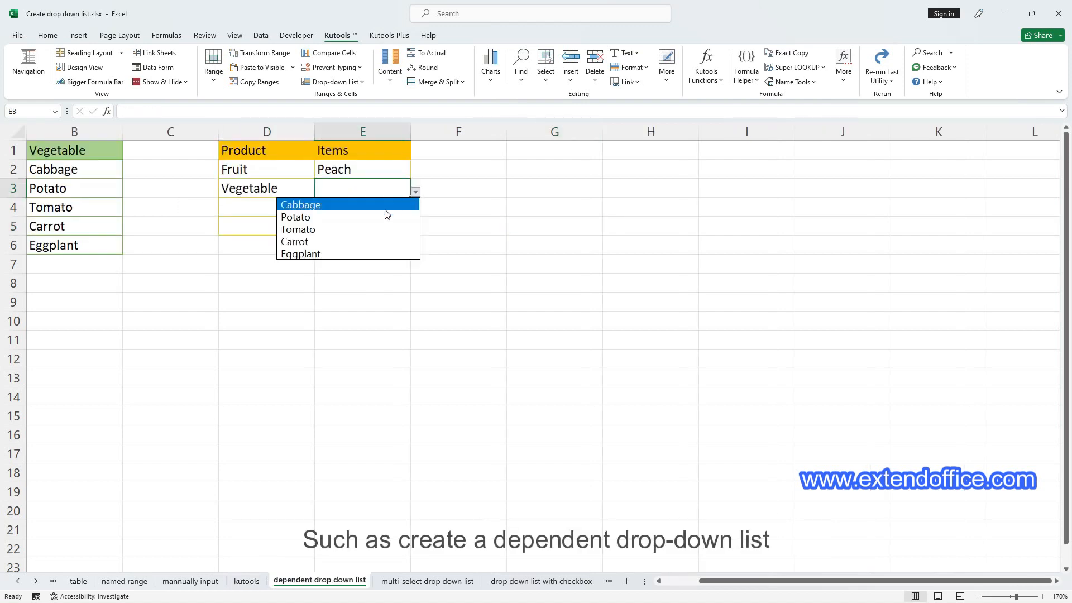
click(388, 225)
Choose Vegetable as the product in D4 and a matching item in E4 from the dependent lists.
click(307, 207)
click(319, 210)
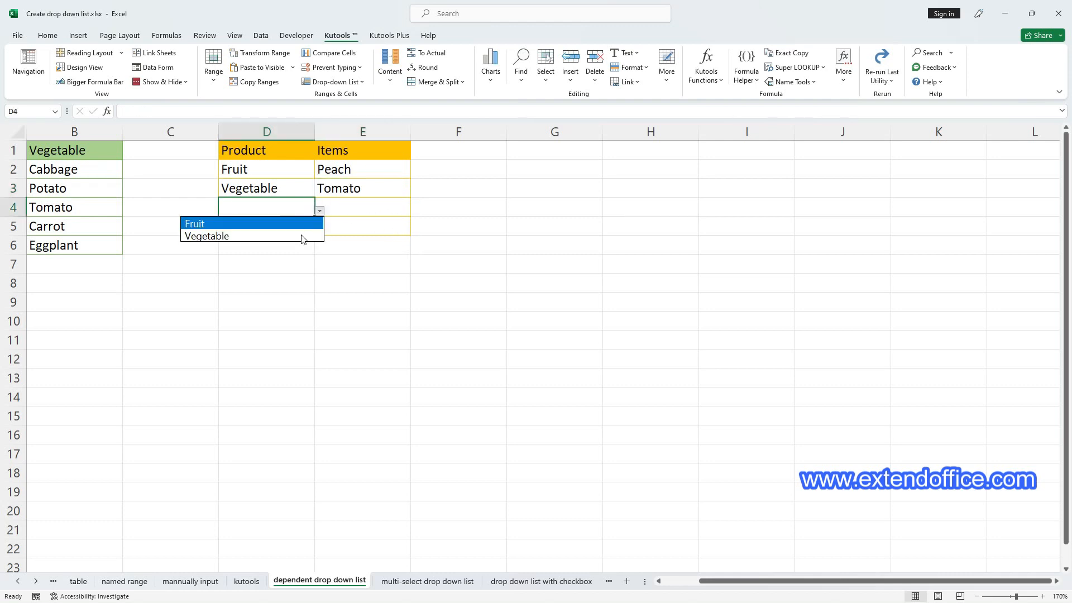
click(251, 234)
click(386, 210)
click(415, 211)
click(391, 243)
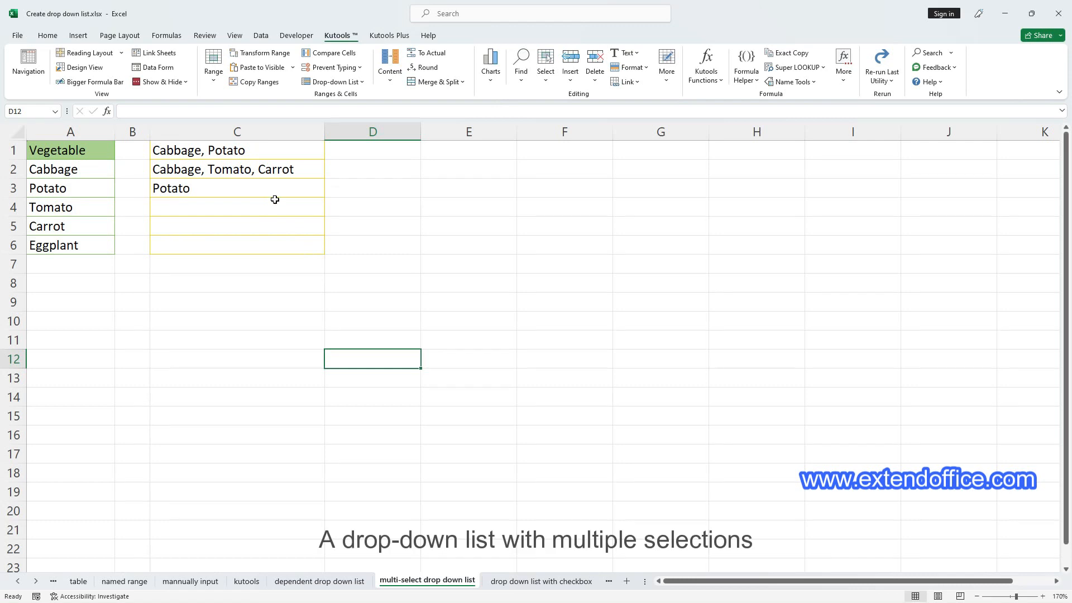
Add Tomato and Eggplant to the Potato selection in C3 of the multi-select drop down list sheet.
click(277, 190)
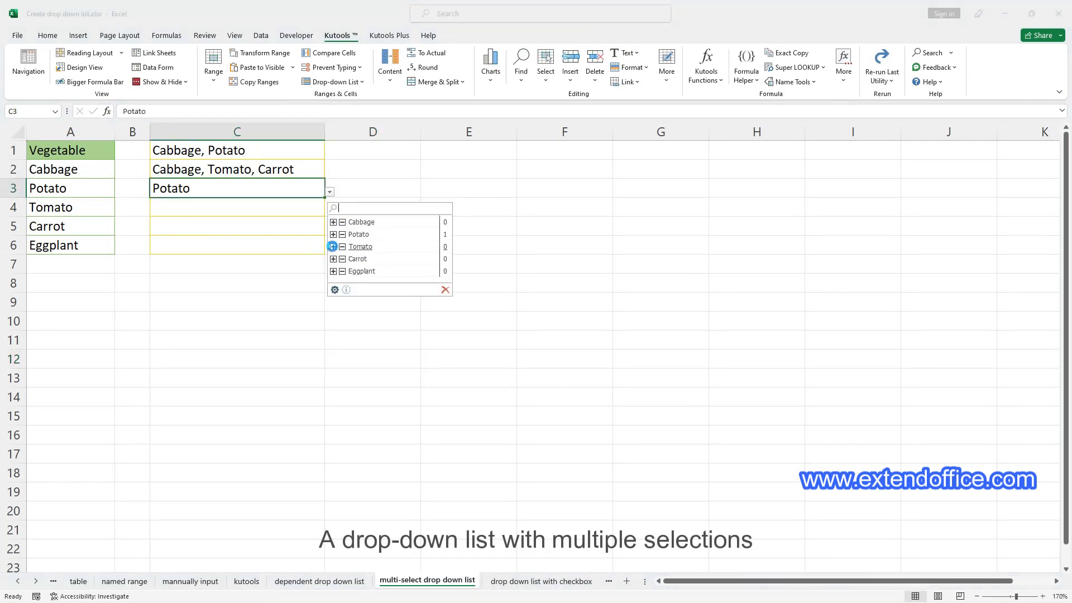
click(334, 246)
click(334, 271)
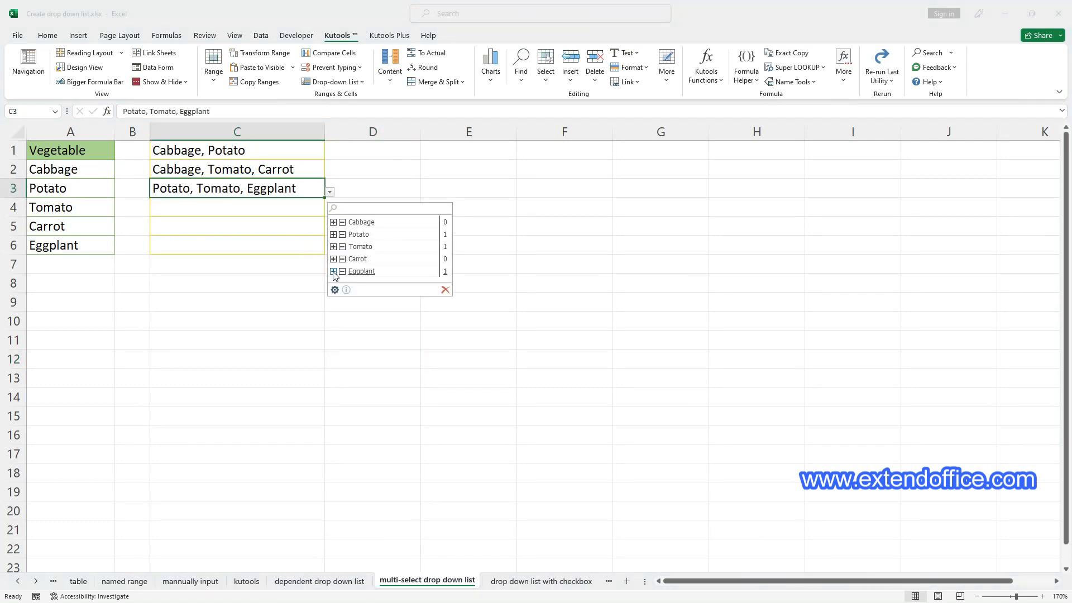
On the drop down list with checkbox sheet, tick Apple and Banana for C2 and two fruits for C3.
click(523, 583)
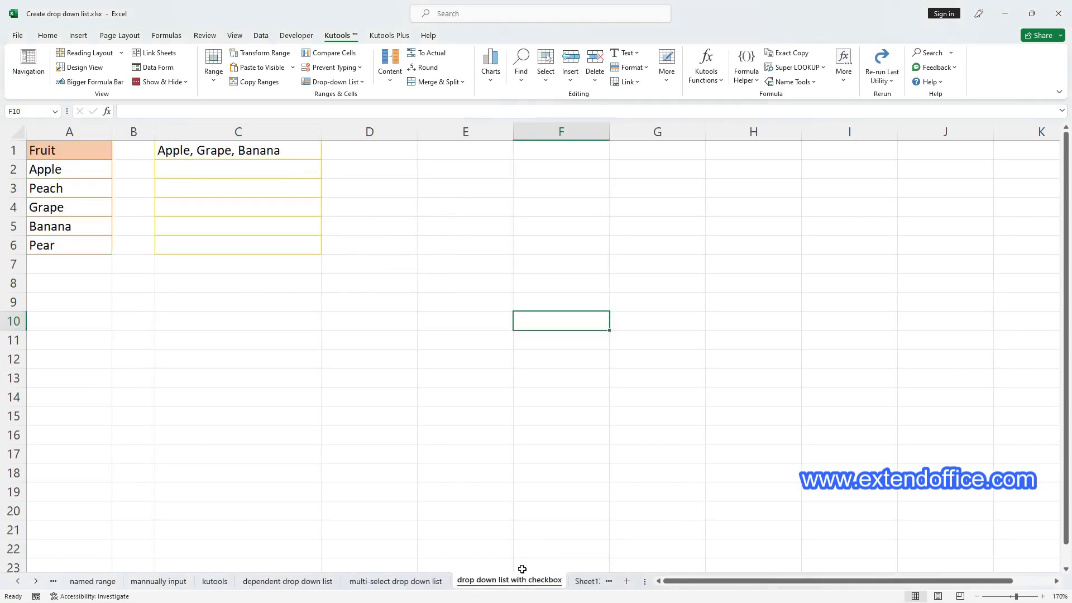
click(292, 175)
click(329, 215)
click(329, 252)
click(273, 191)
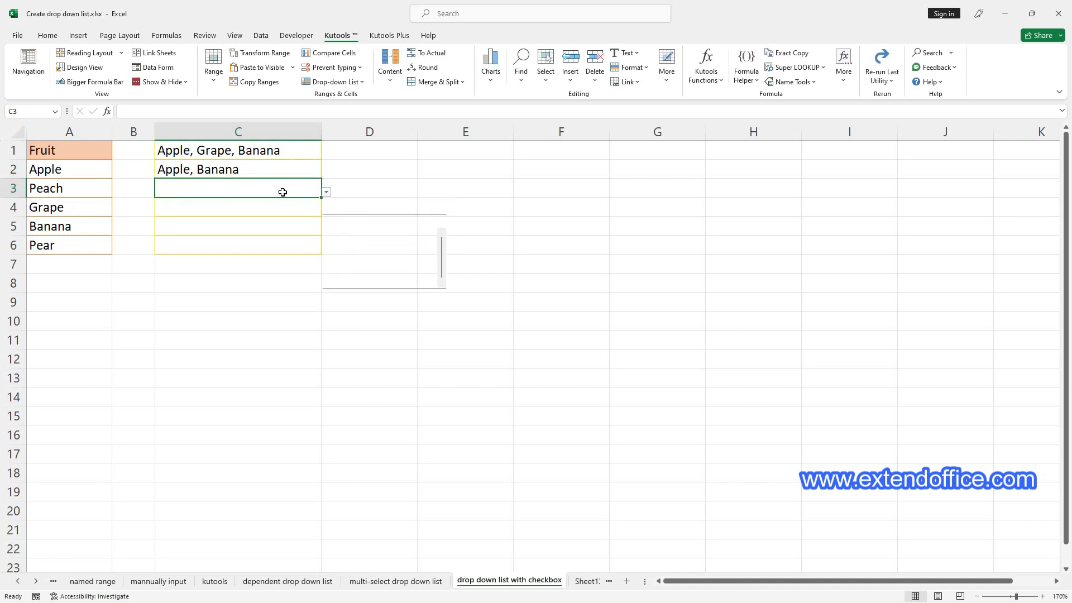
click(330, 270)
click(330, 257)
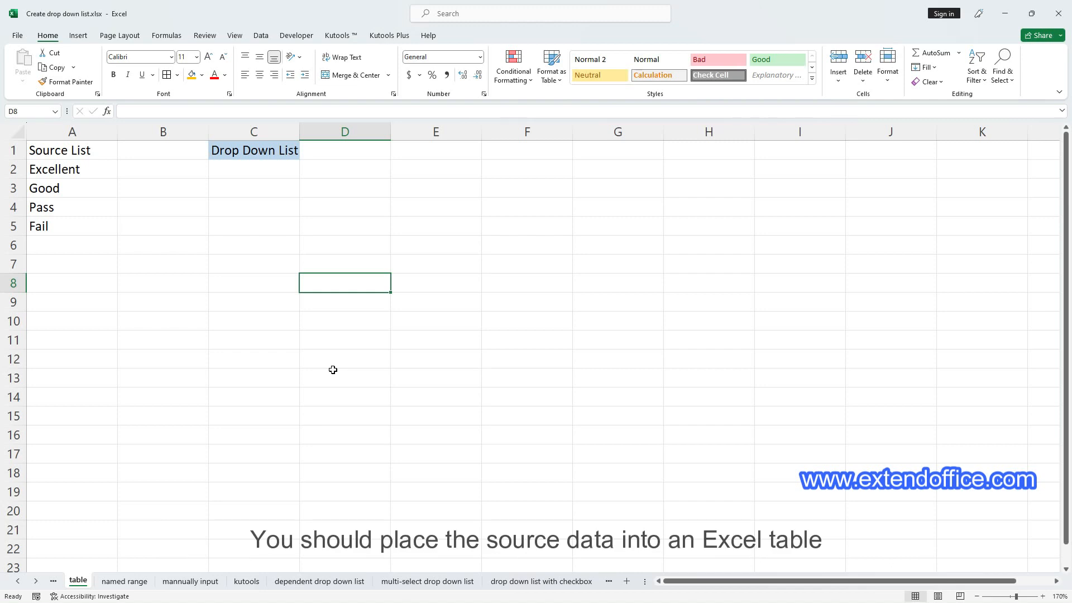
Convert the source list in A1:A5 of the table sheet into an Excel table with headers.
drag(78, 152, 78, 229)
click(78, 35)
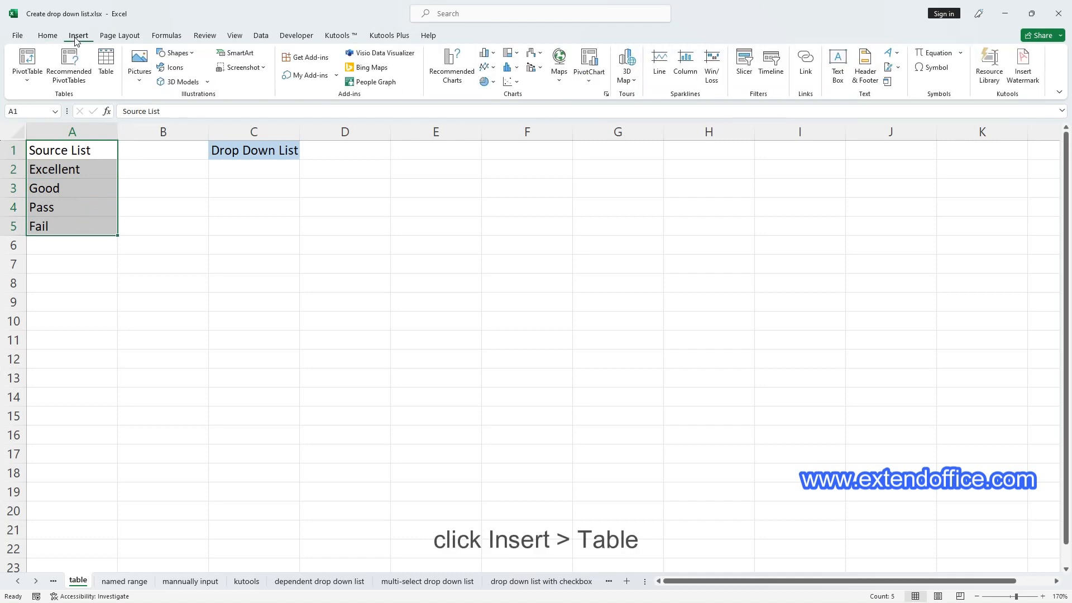
click(106, 61)
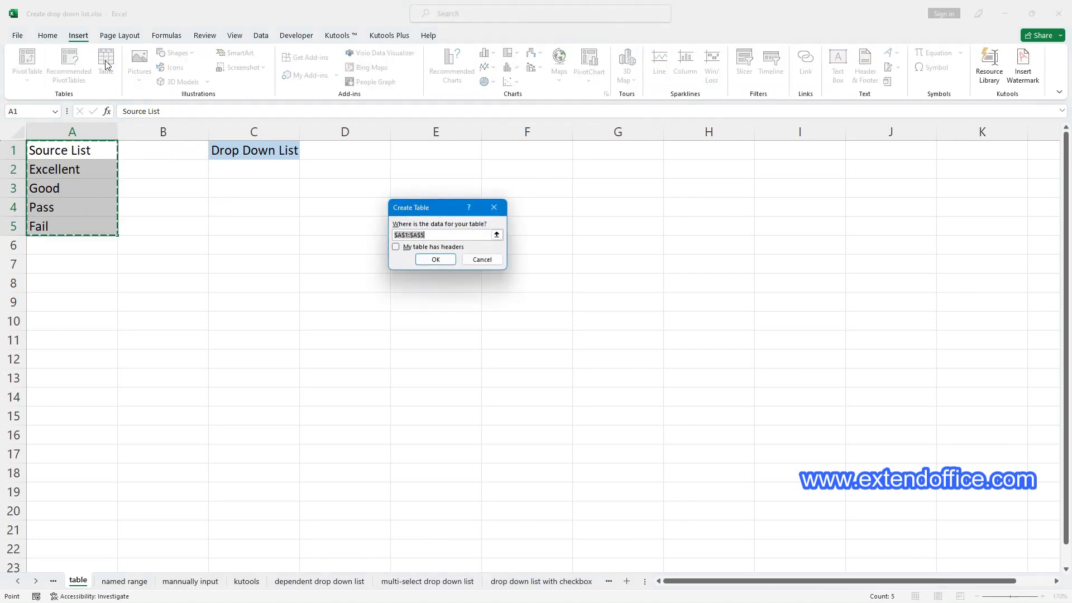
click(400, 248)
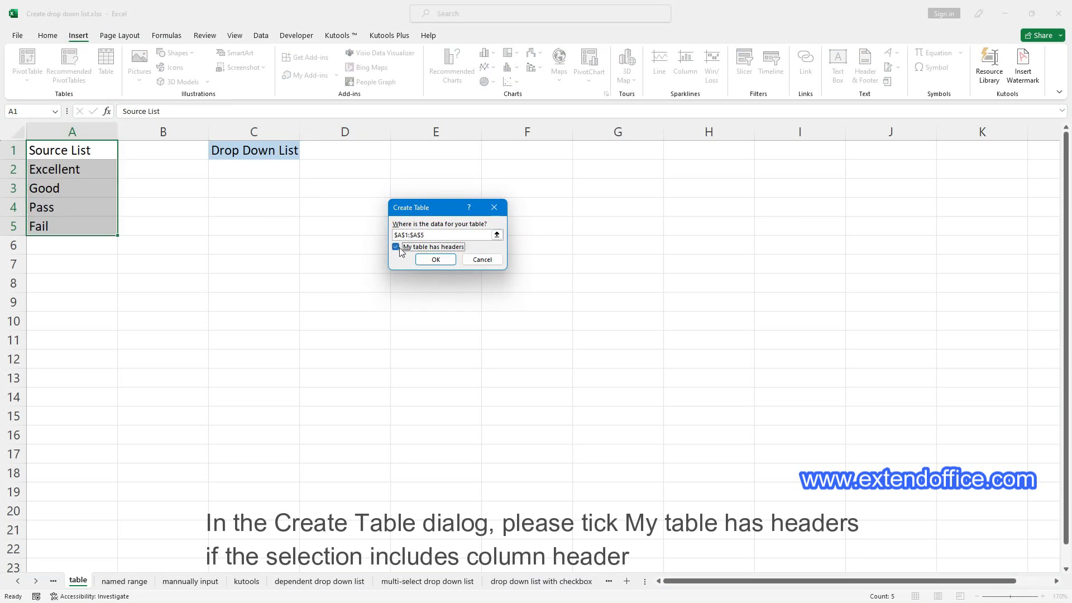
click(435, 261)
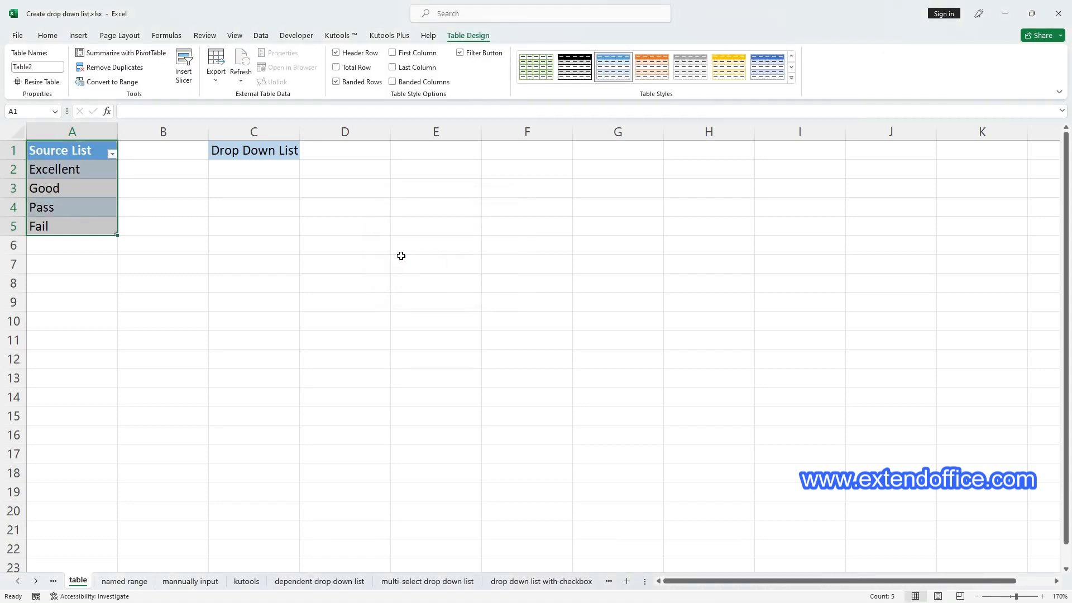
Start a data validation rule for C2:C5 of the table sheet that allows List values.
click(267, 173)
drag(268, 188, 271, 222)
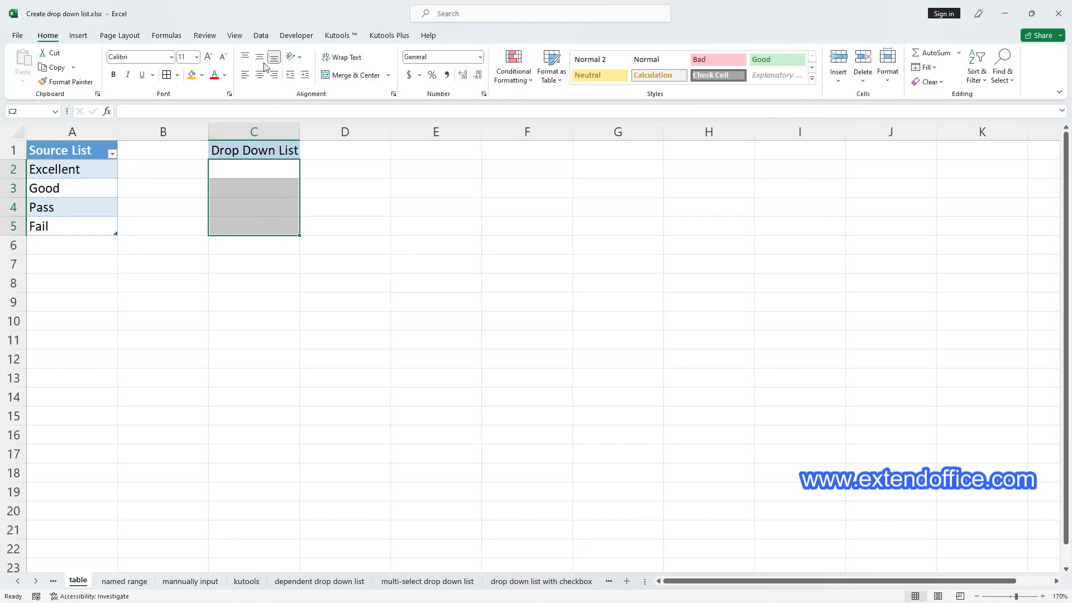
click(260, 41)
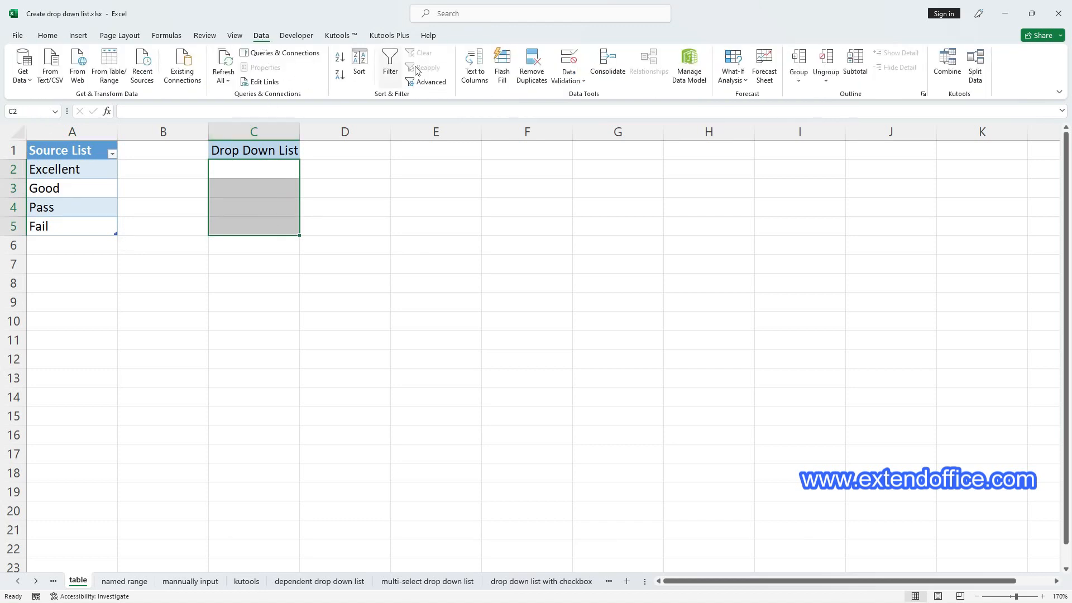
click(565, 64)
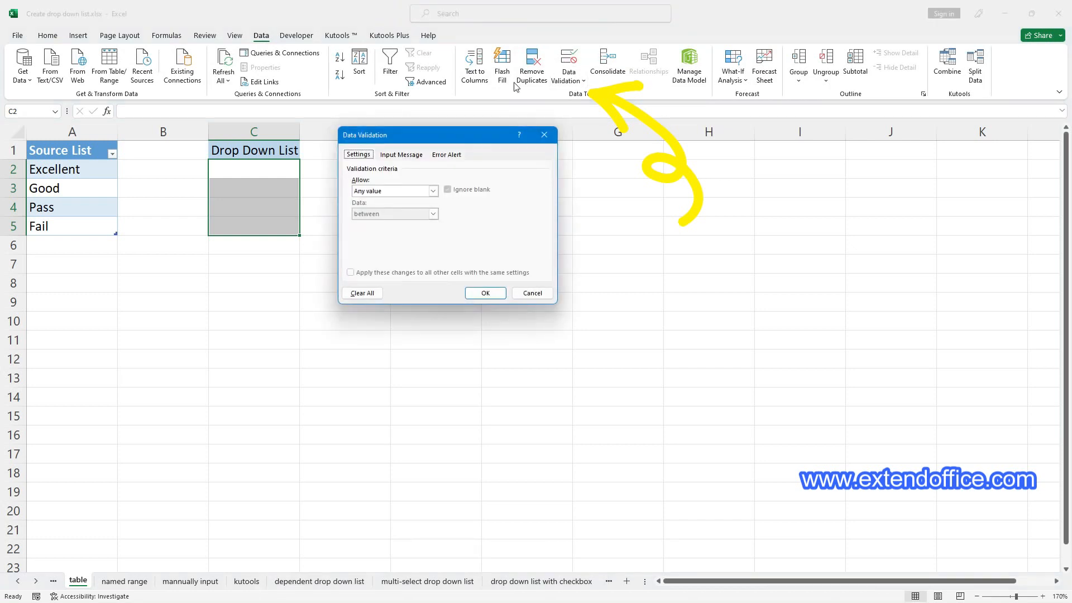
click(433, 191)
click(404, 227)
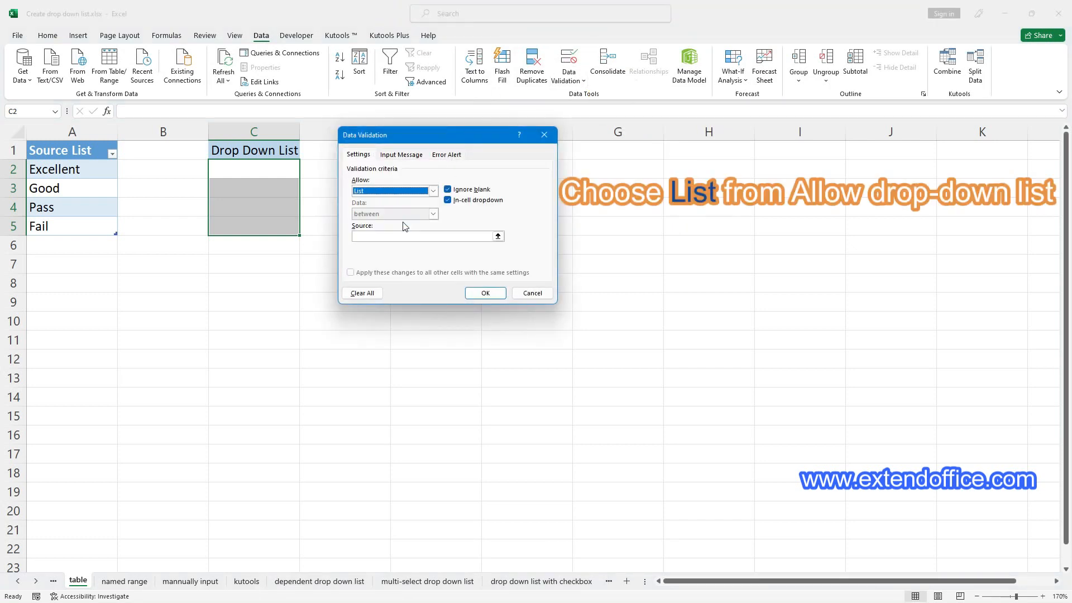
Set the list source to the table items in A2:A5, excluding the header, and apply the validation.
click(498, 240)
click(497, 237)
drag(89, 169, 91, 225)
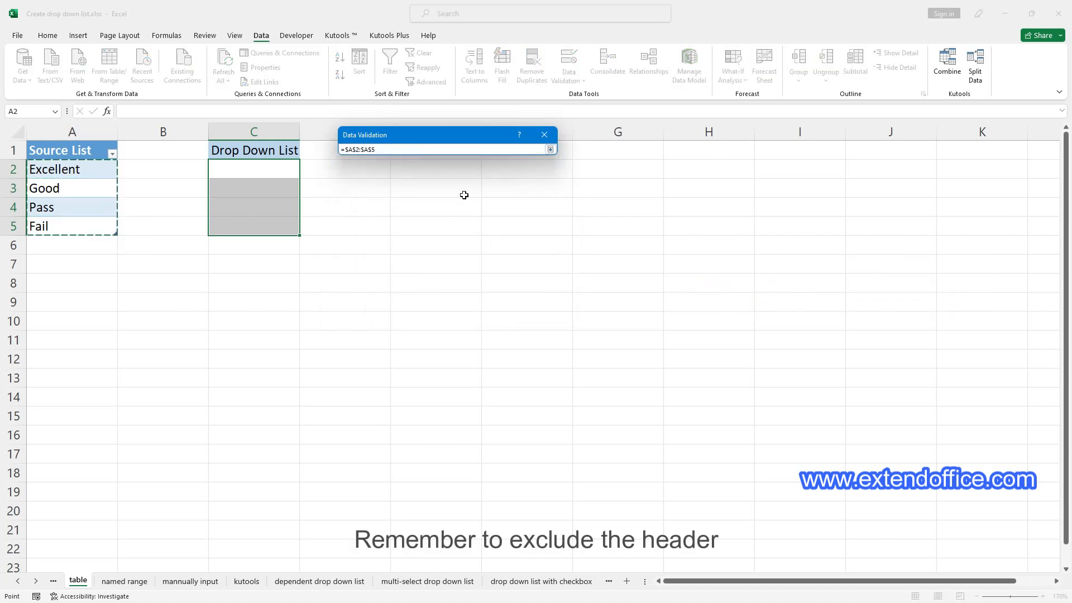
key(Return)
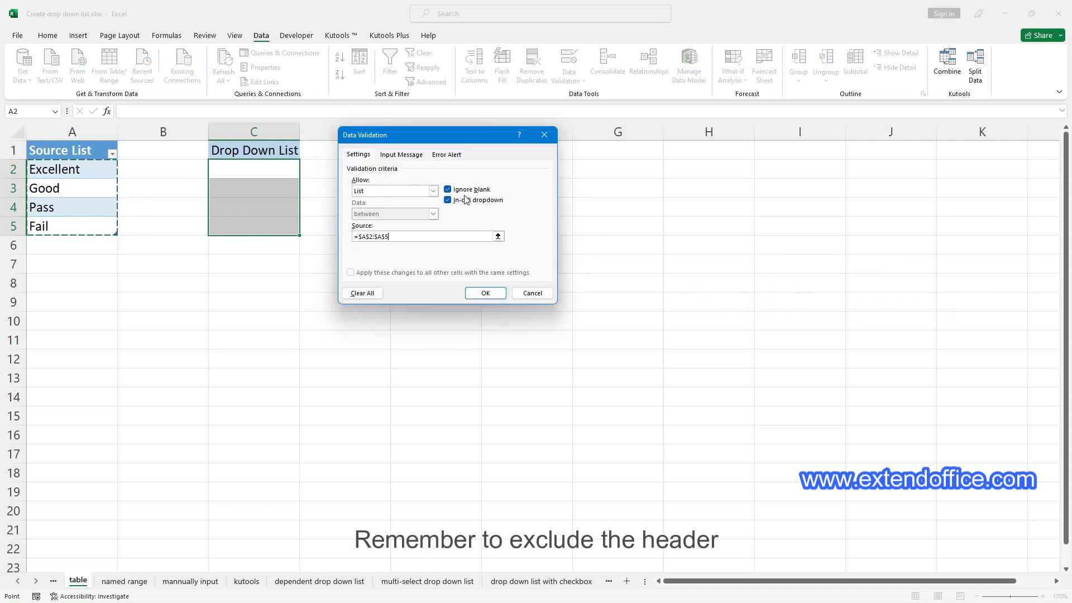
click(485, 294)
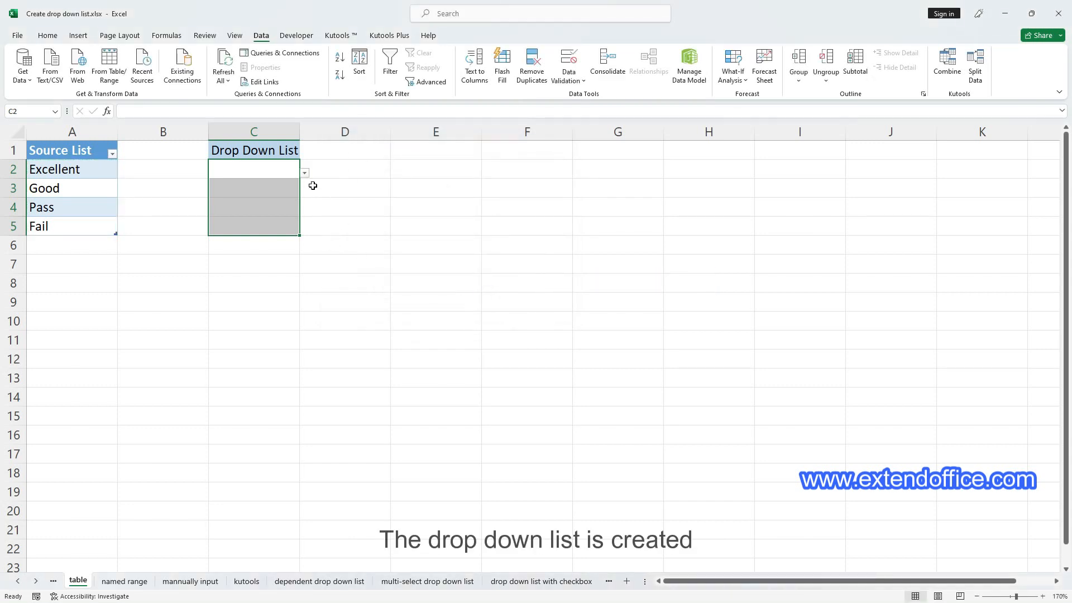
Choose Good in C2 and Pass in C3 from the table-based drop-down lists.
click(305, 173)
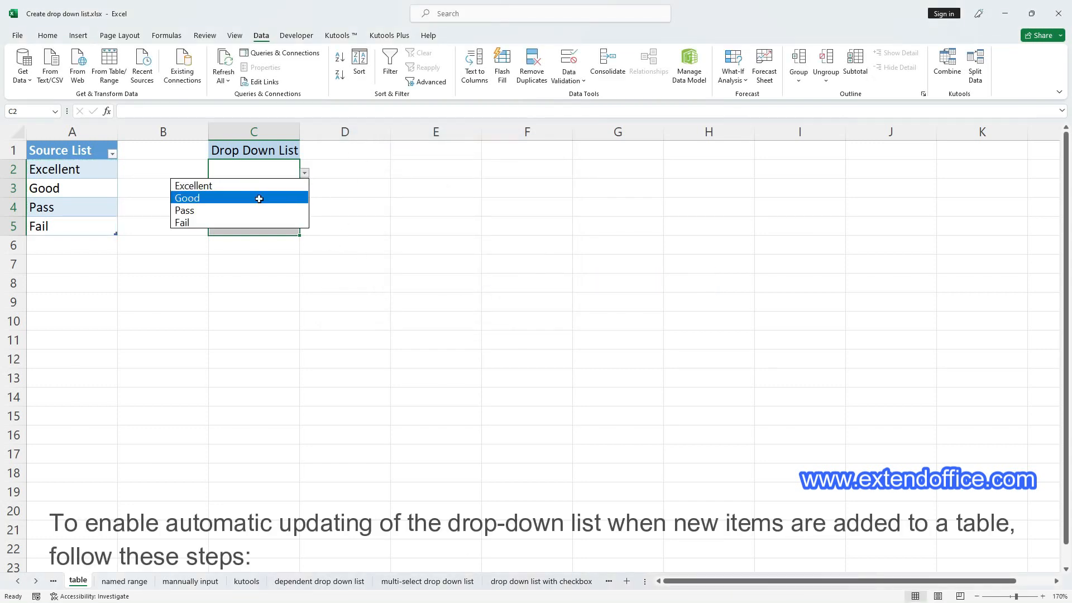
click(259, 199)
click(270, 188)
click(305, 192)
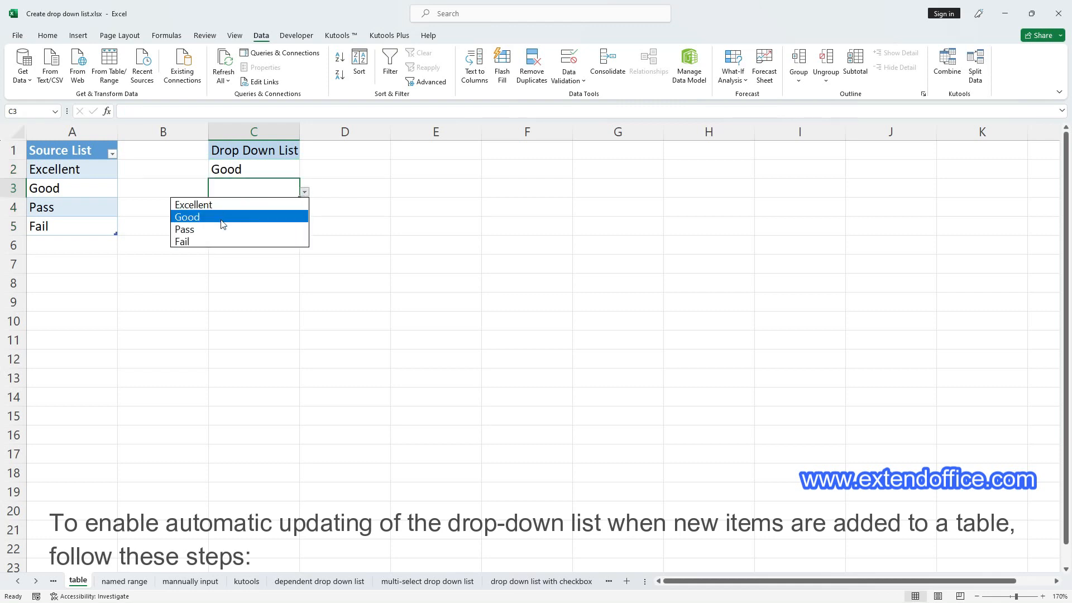
click(194, 229)
Add Absent as a new table item in A6 below Fail, and open the drop-down list in C4 to check it.
click(84, 228)
key(Down)
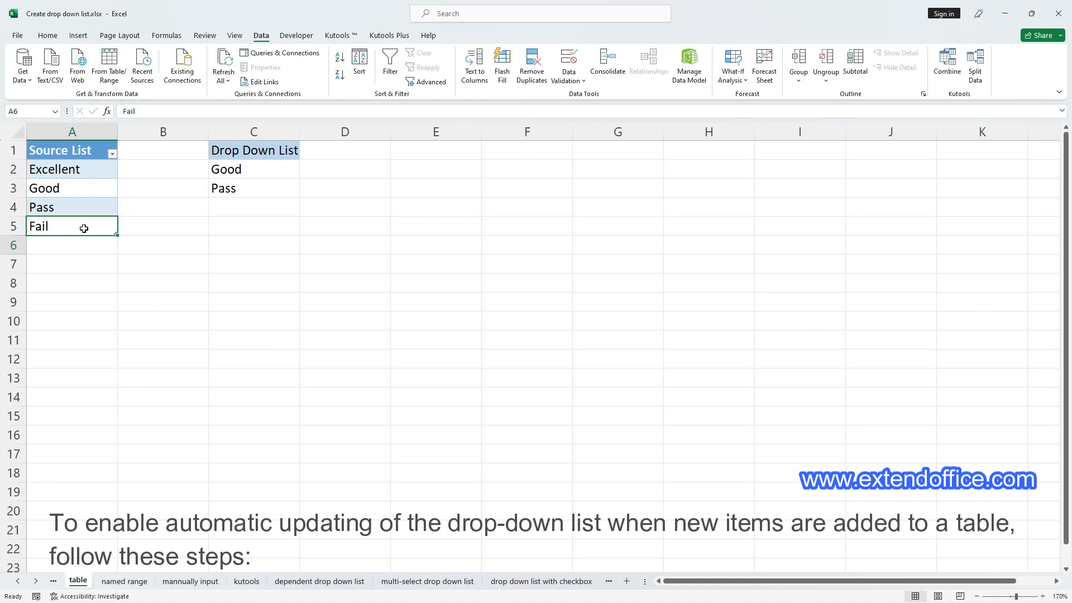
key(Return)
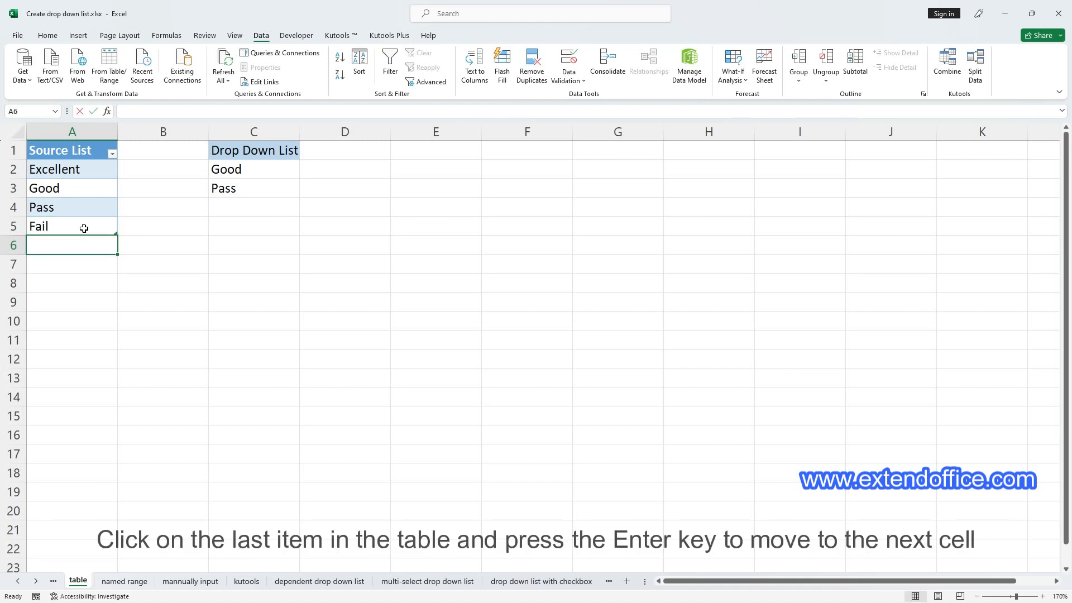
text(Absent)
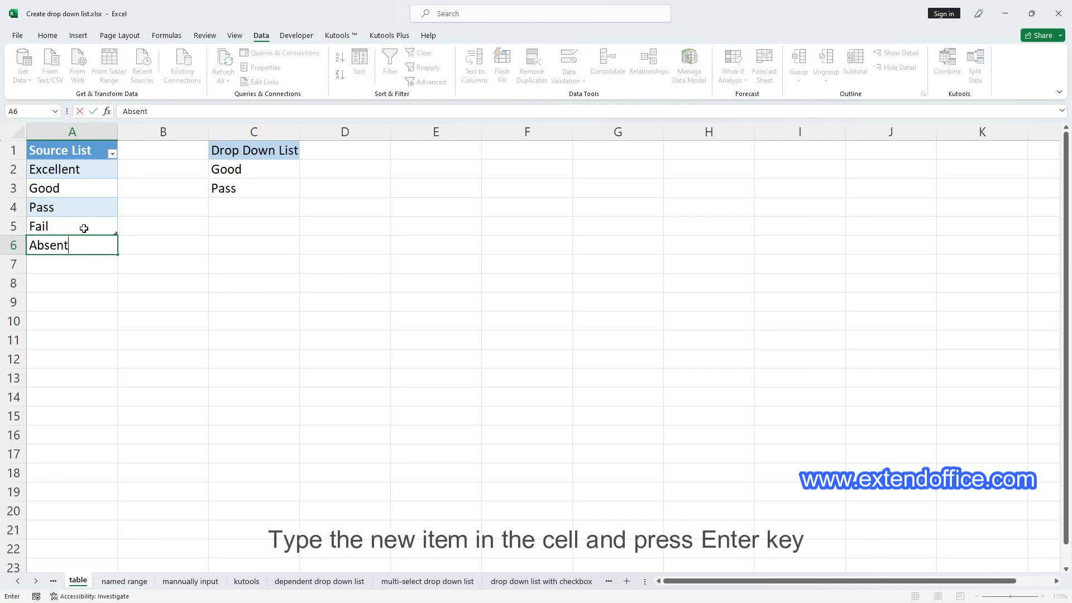
key(Return)
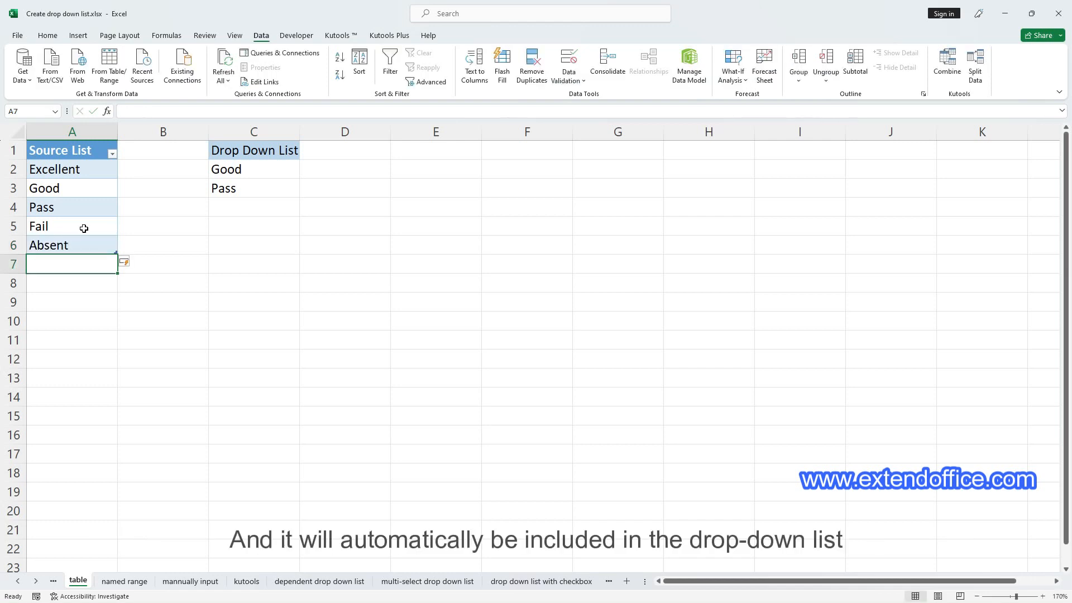
click(291, 208)
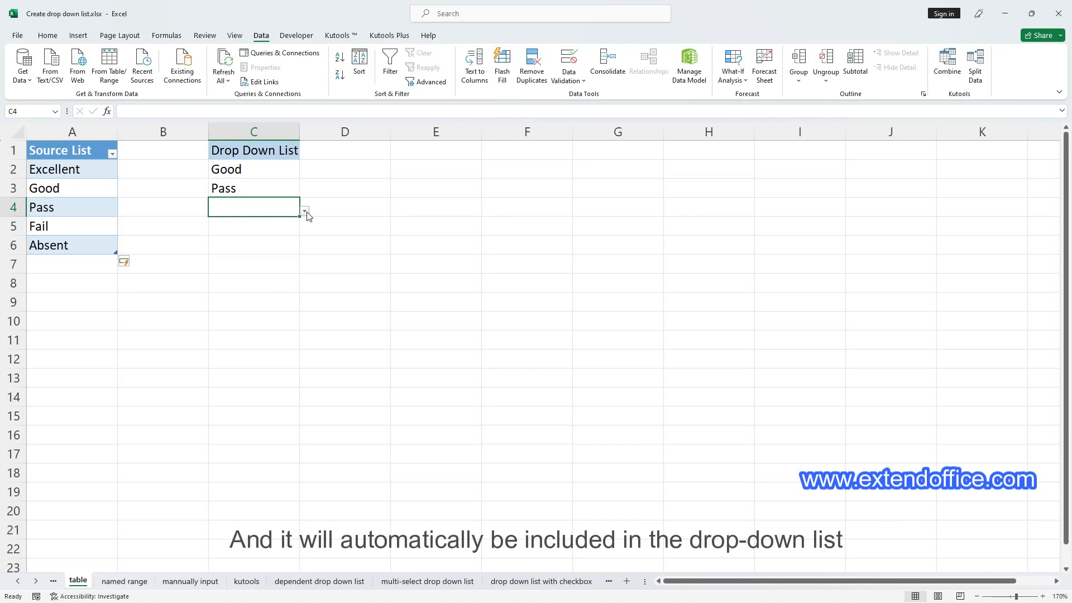
click(306, 212)
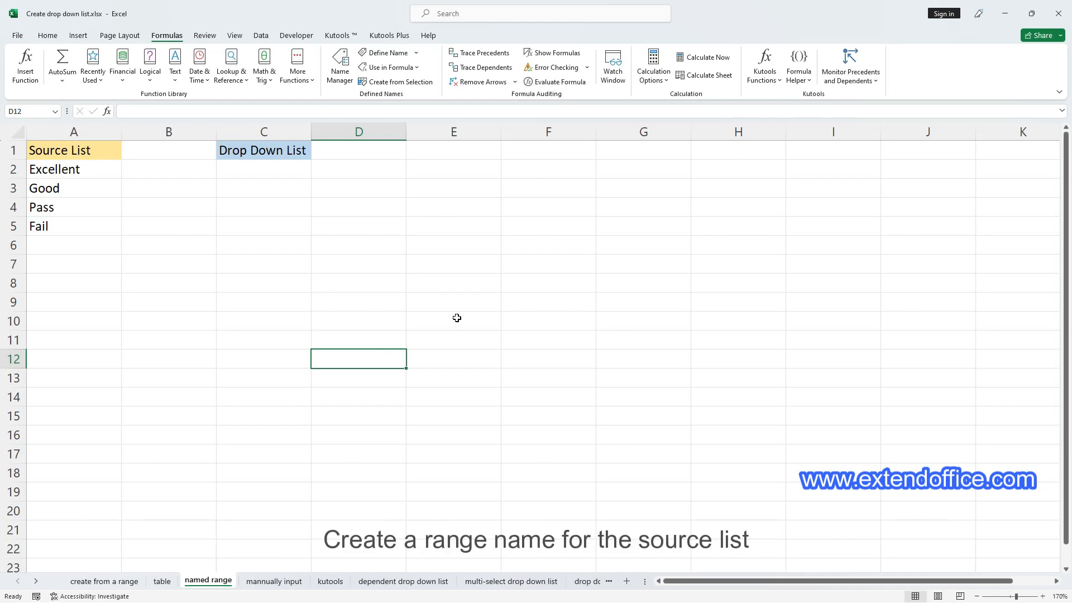
Name the source items in A2:A5 of the named range sheet SourceList.
drag(102, 167, 100, 223)
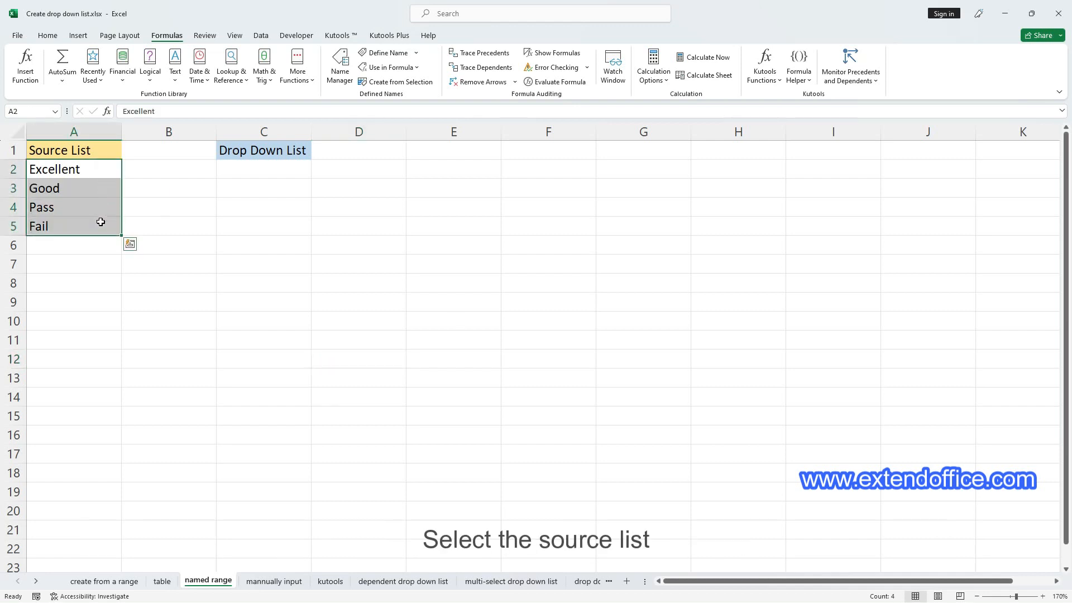
click(30, 112)
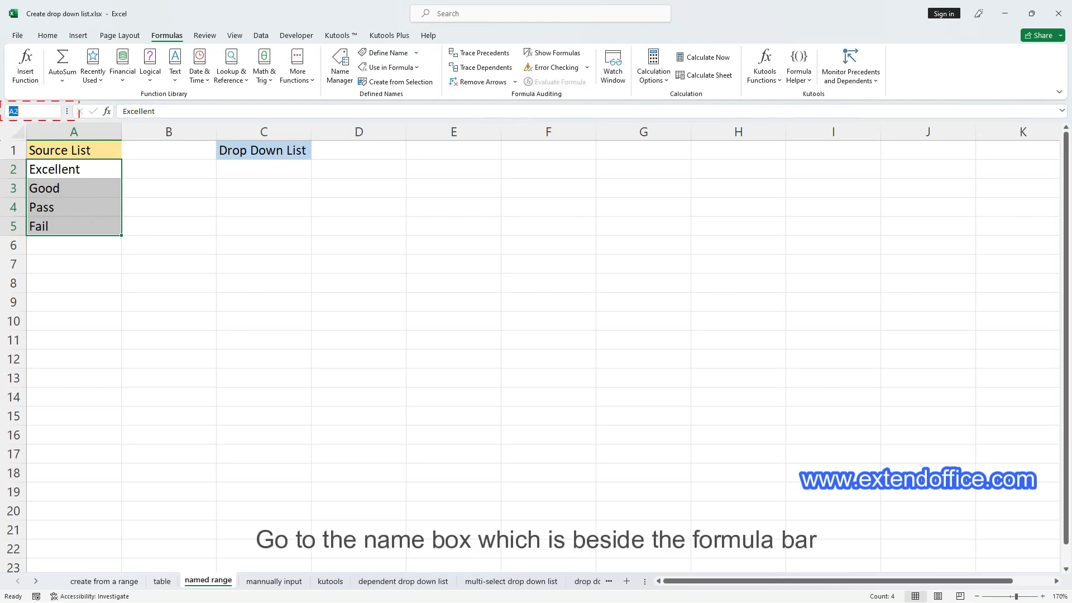
text(Sour)
text(ceList)
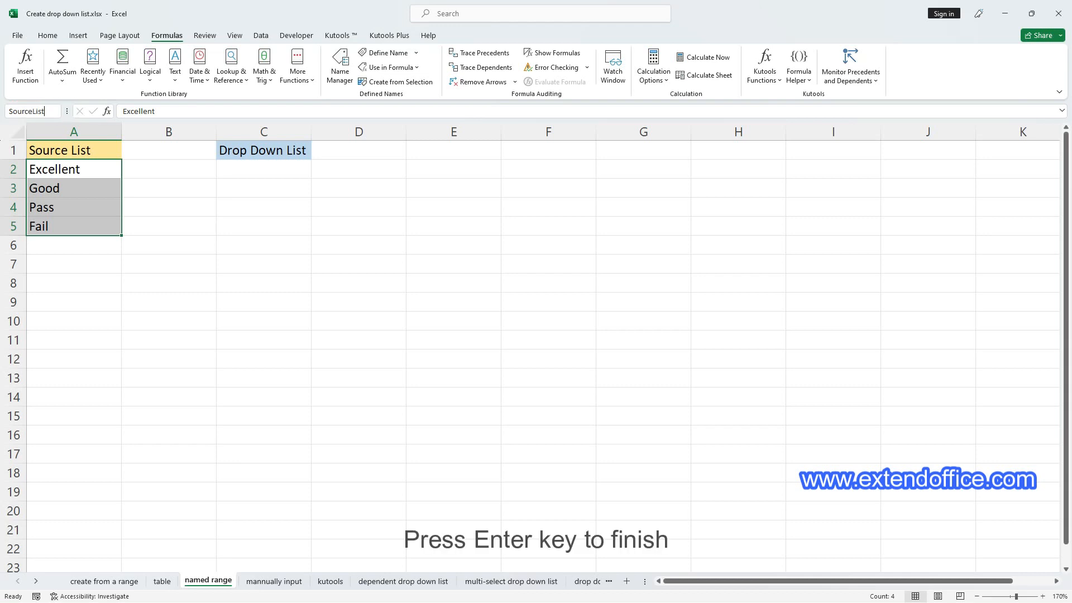
key(Return)
Start a data validation rule for C2:C5 of the named range sheet that allows List values.
click(260, 167)
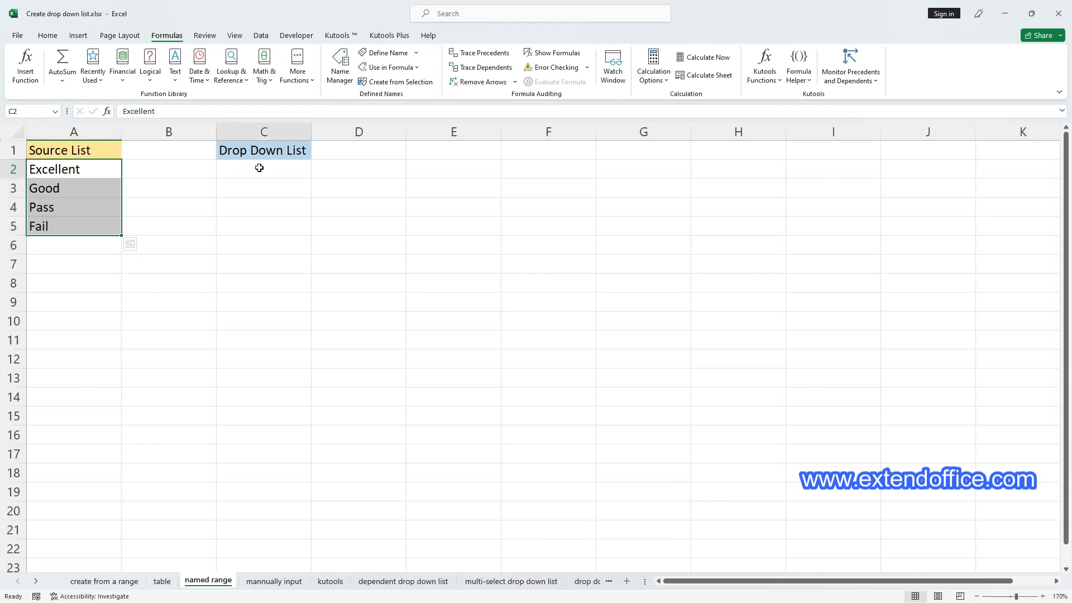
drag(260, 167, 255, 223)
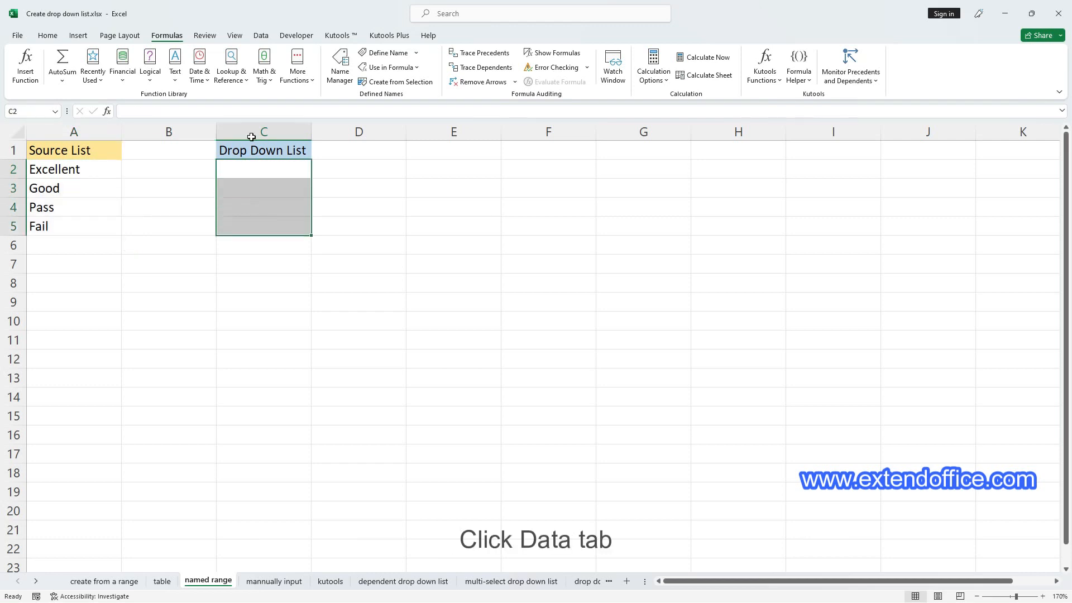
click(260, 40)
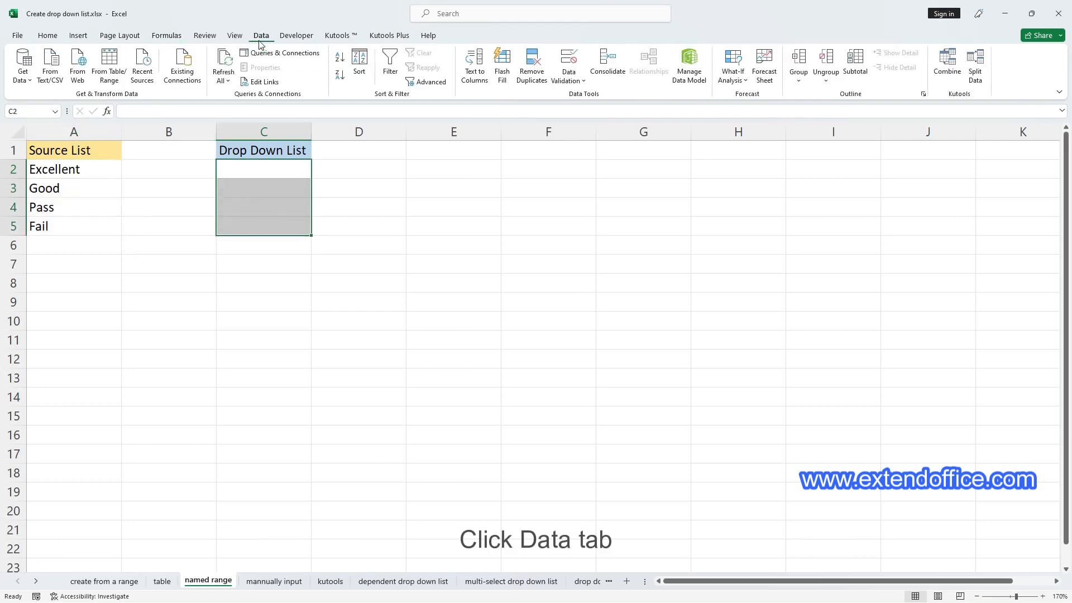
click(569, 61)
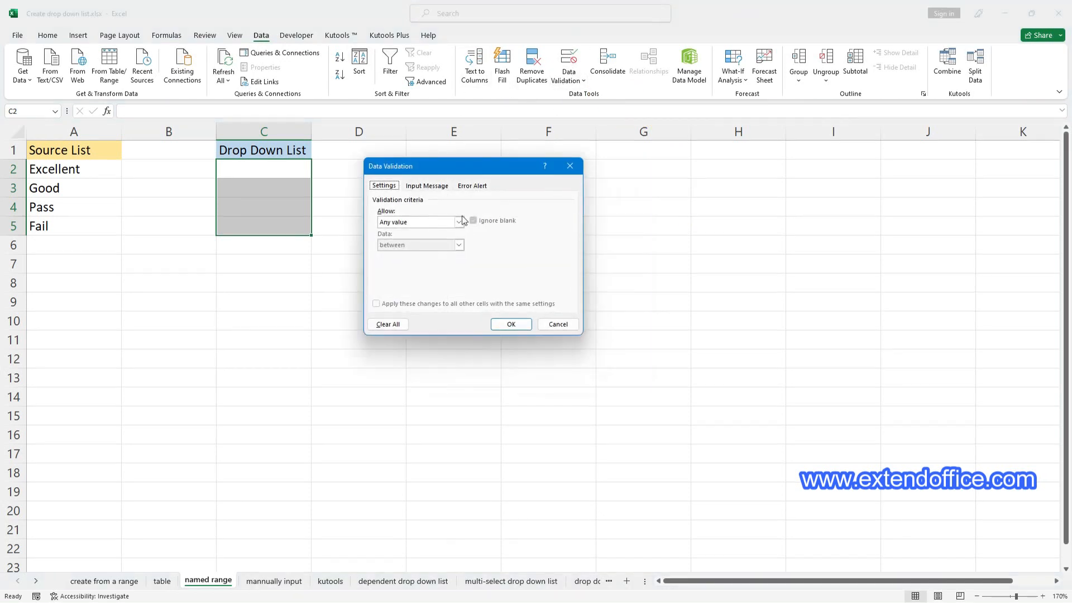
click(459, 221)
click(411, 255)
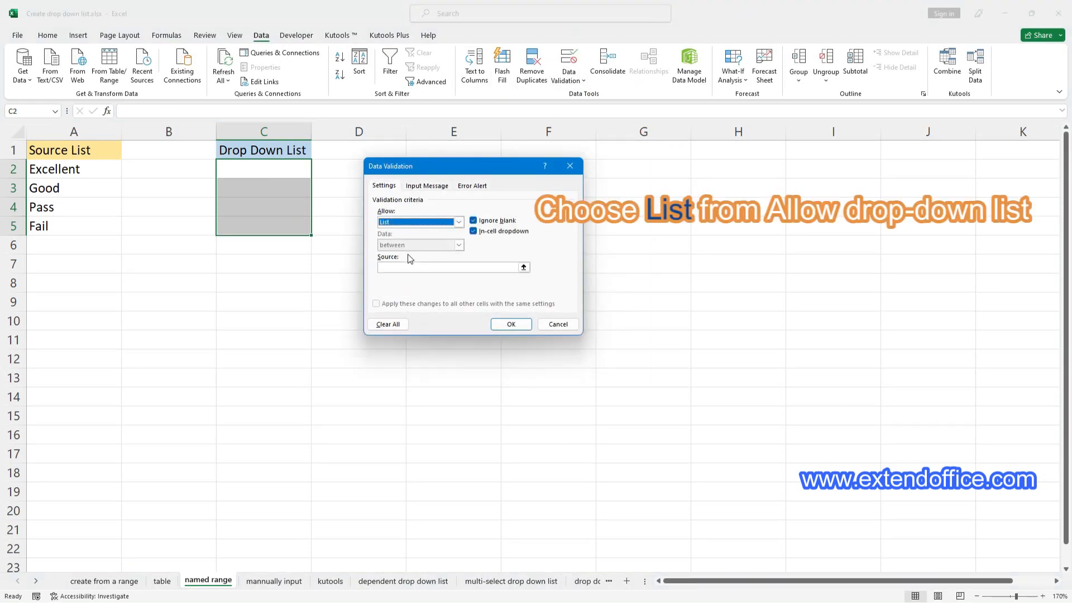
Set the validation source to the named range with =SourceList, pick SourceList among the existing names, and apply the rule.
click(416, 267)
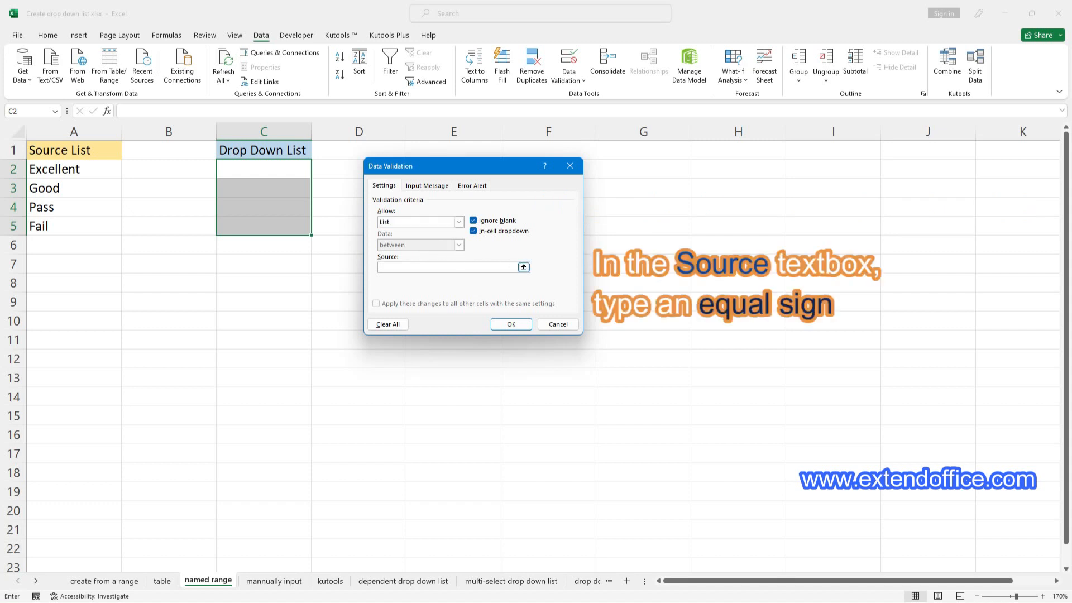
text(=)
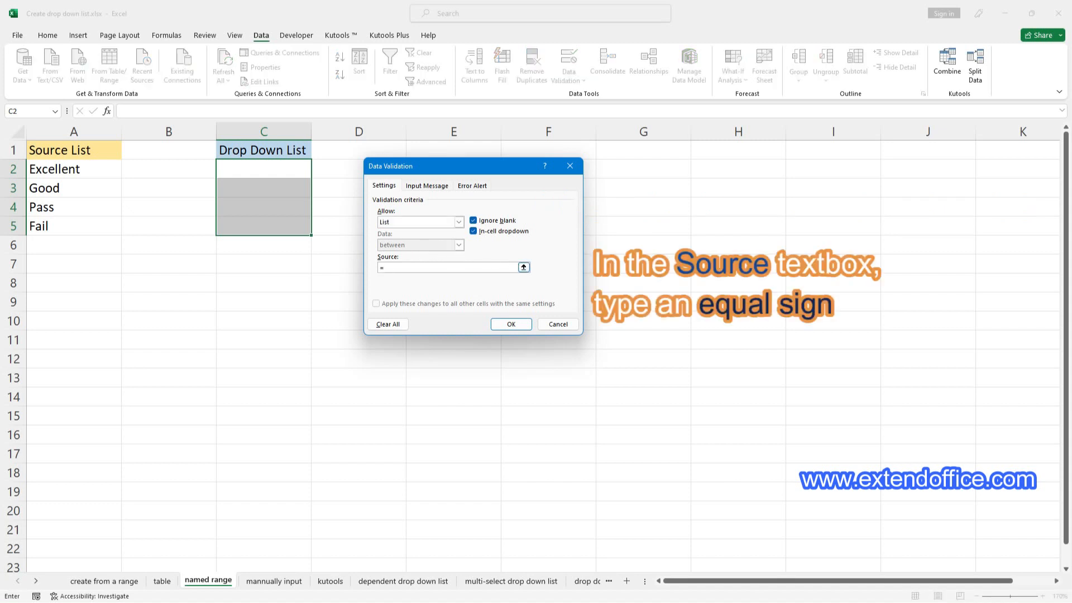
text(SourceList)
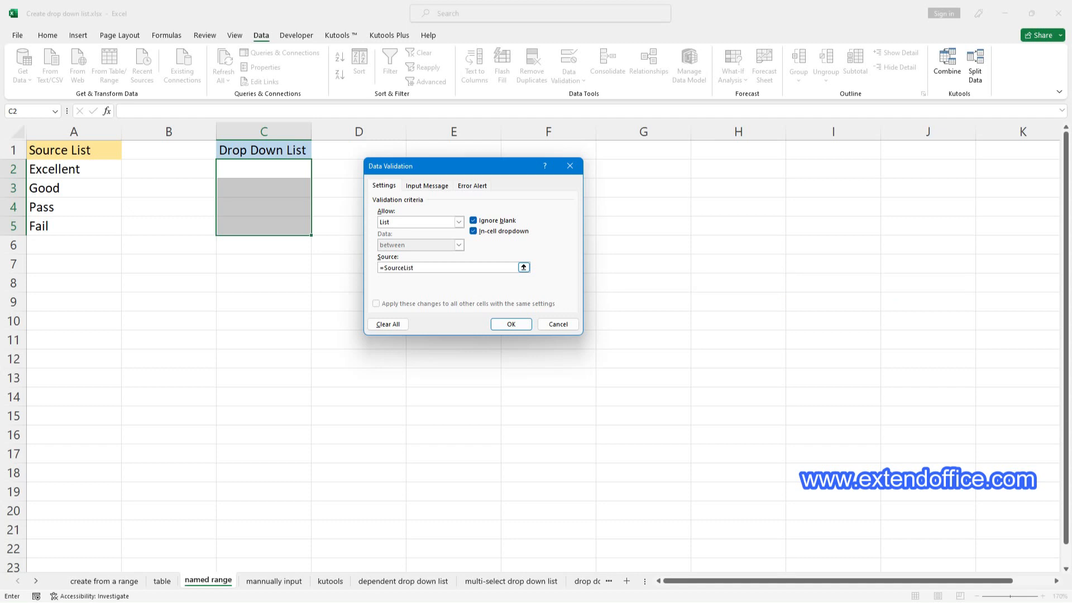
key(F3)
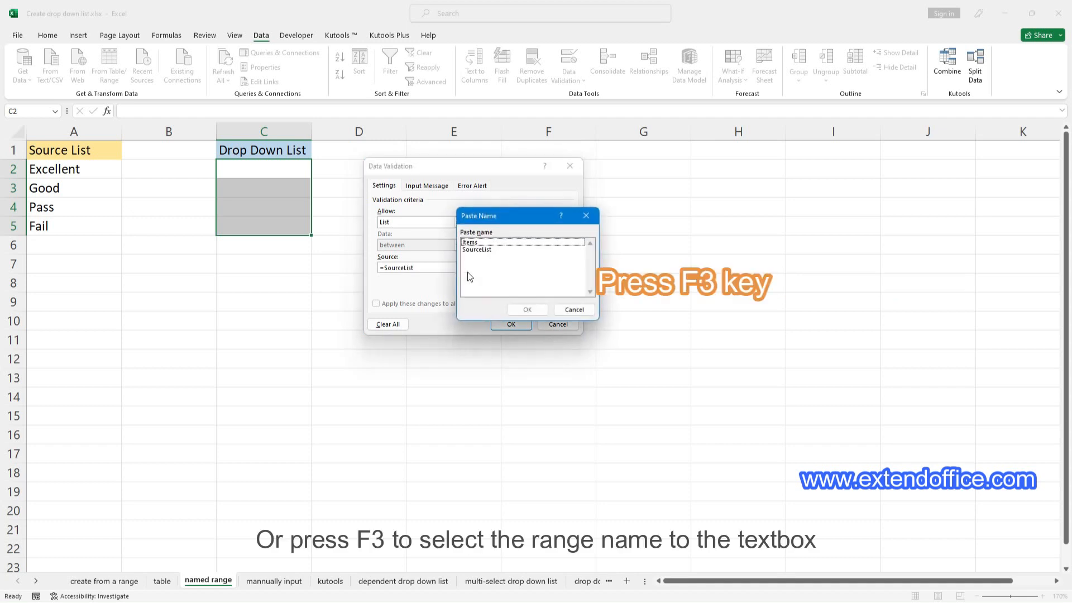
double_click(481, 250)
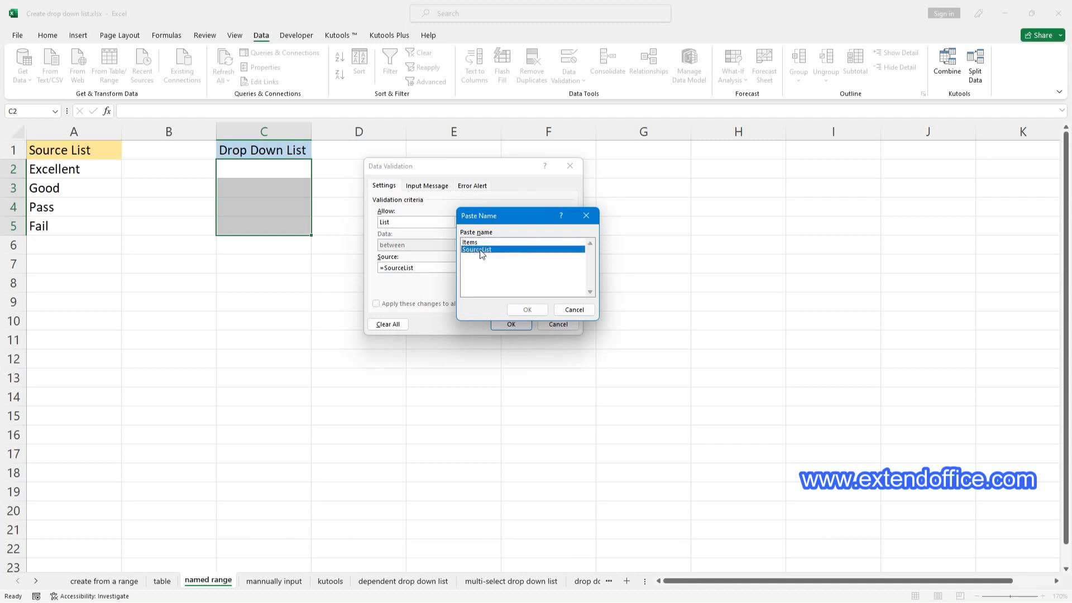
click(510, 324)
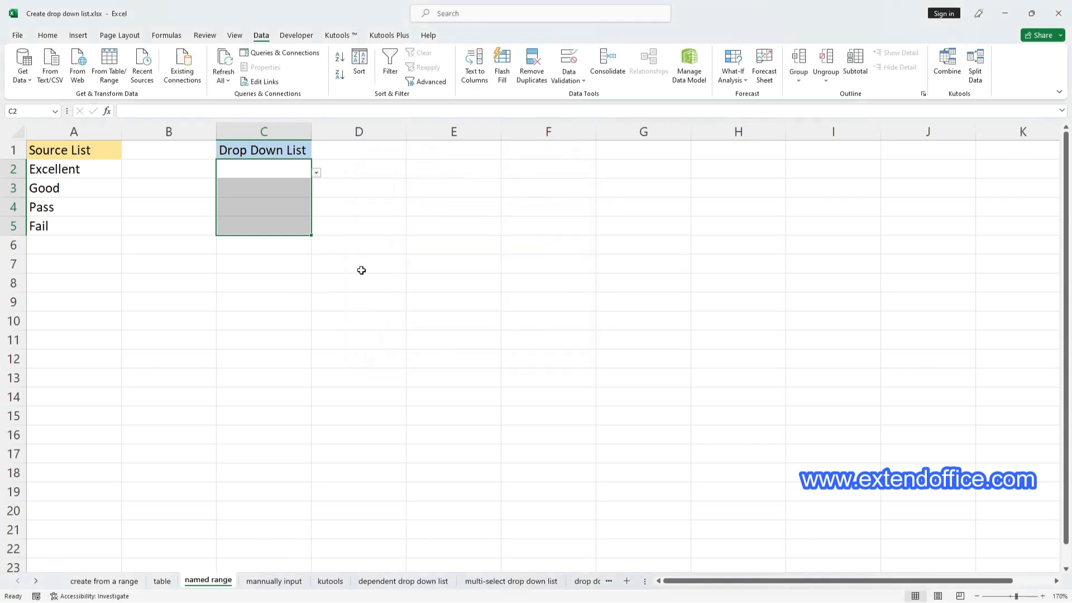
Choose Pass in C2 and Good in C3 from the named-range drop-down lists.
click(317, 174)
click(287, 210)
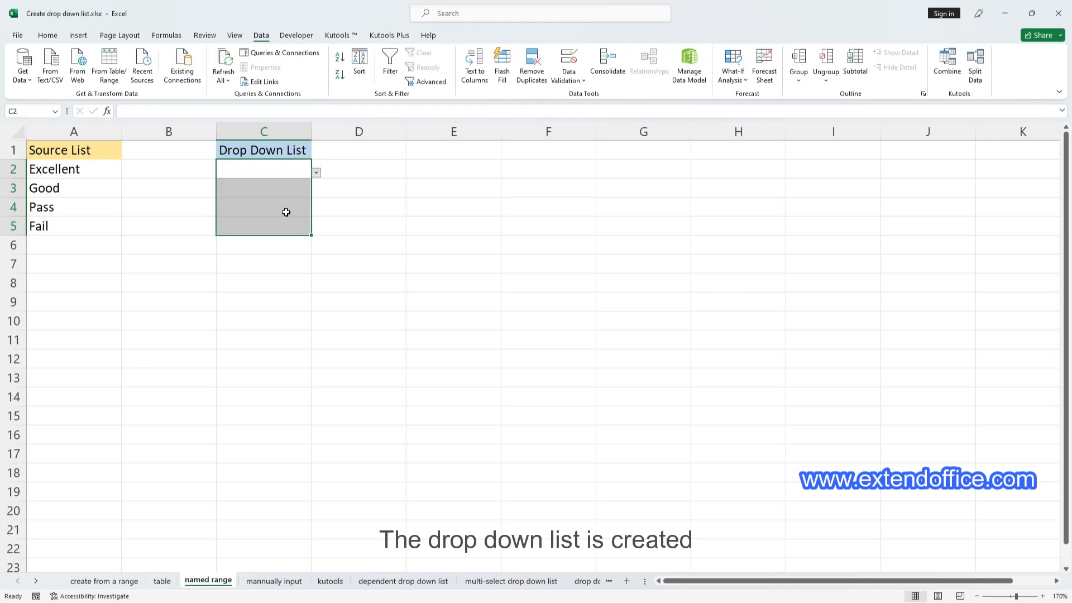
click(301, 186)
click(317, 191)
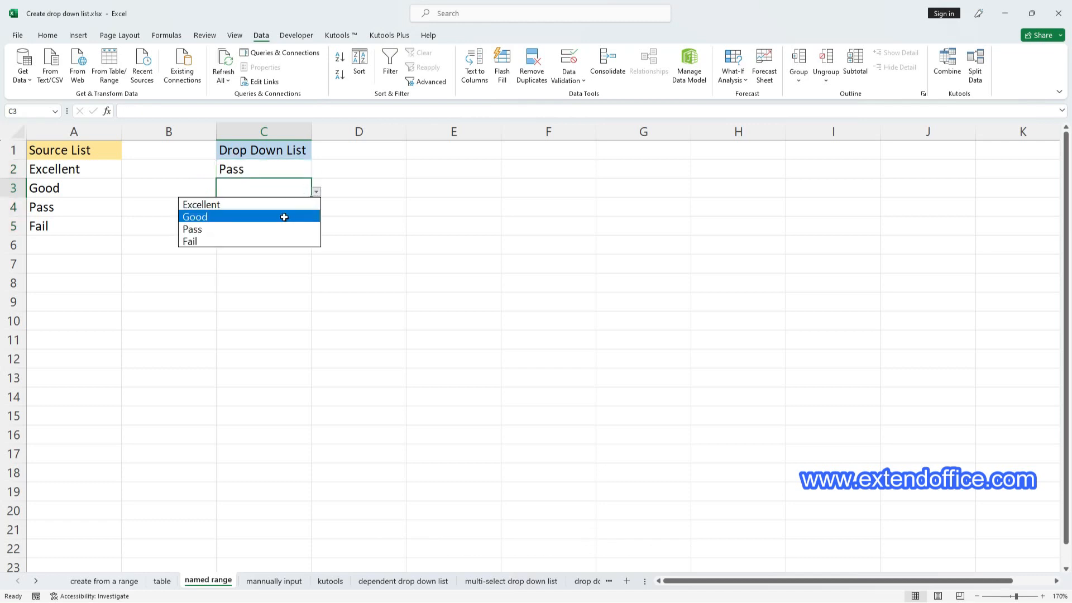
click(284, 215)
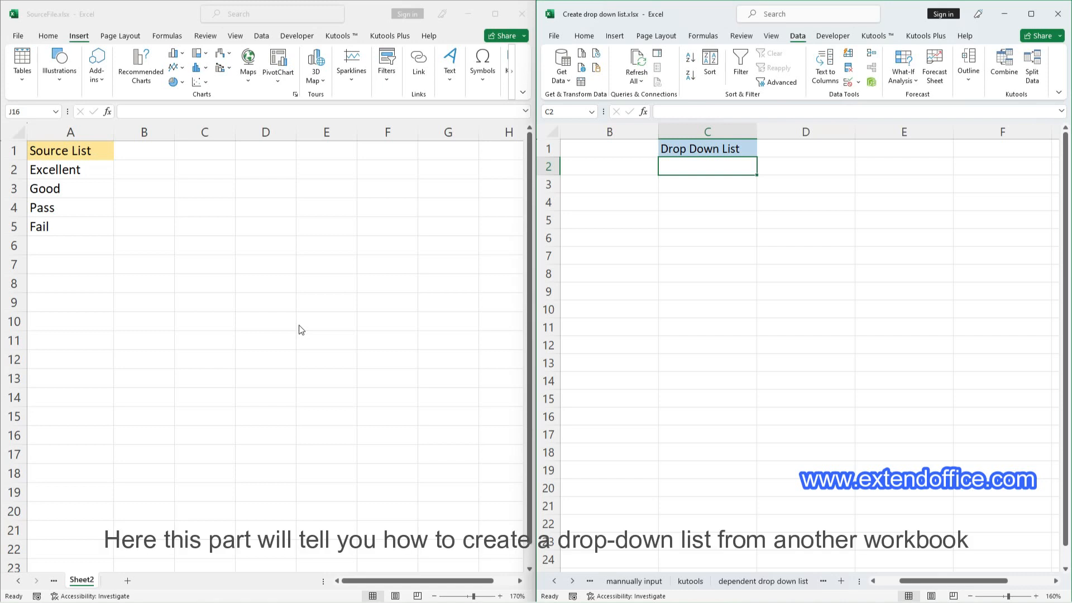
Name the source items in A2:A5 of SourceFile.xlsx SourceList.
drag(48, 174, 67, 221)
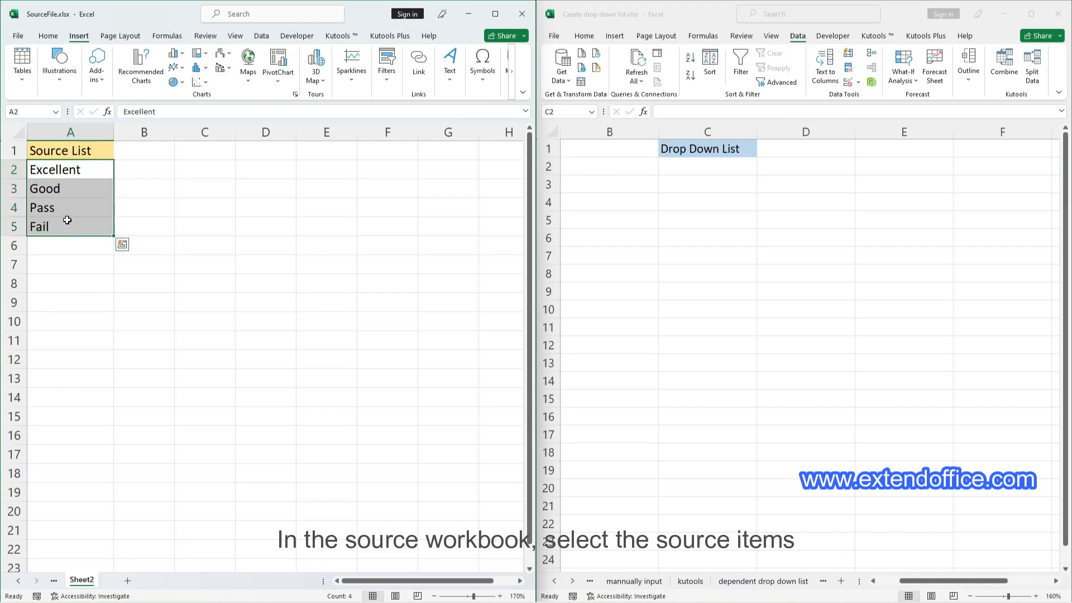
click(29, 112)
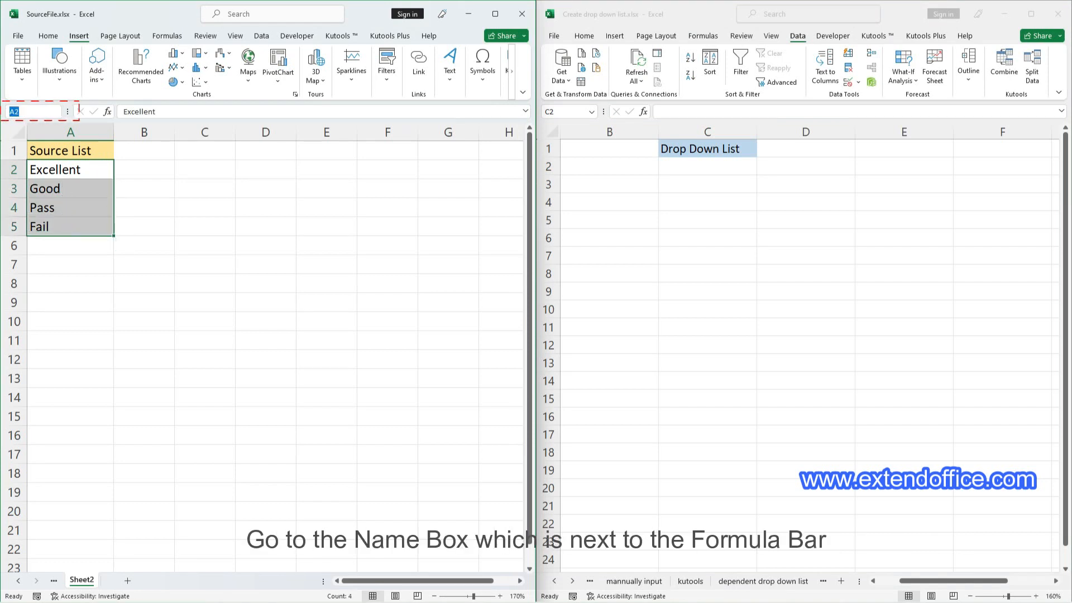
text(SourceList)
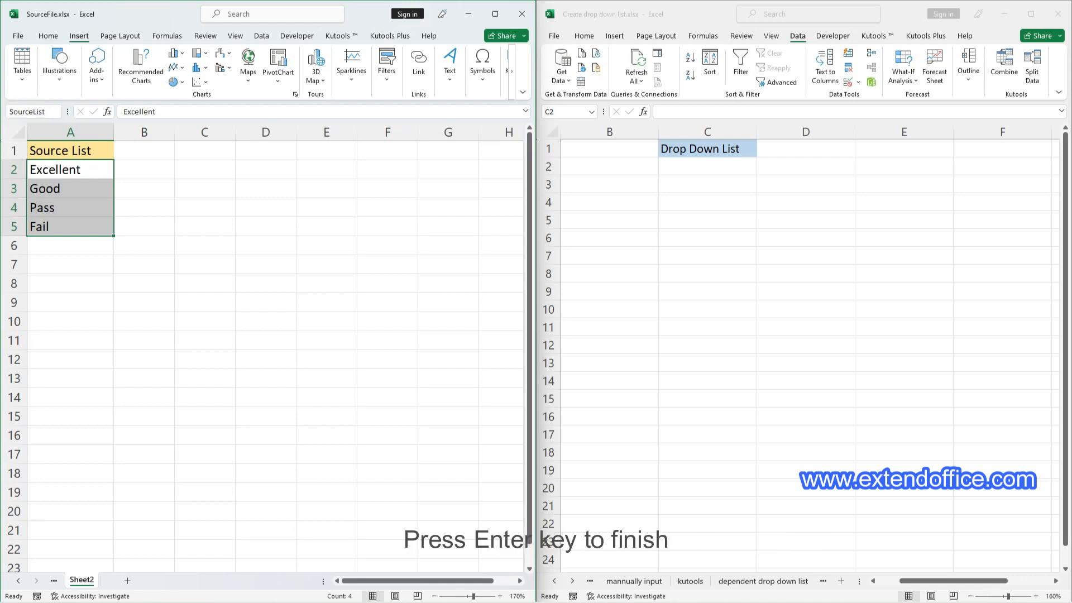
key(Return)
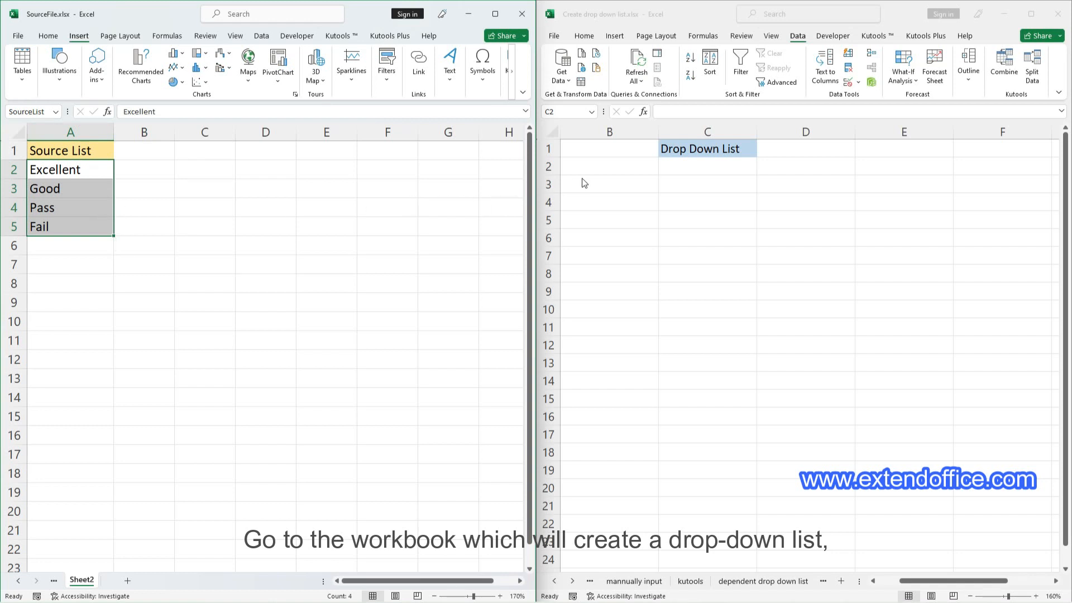
In the Create drop down list workbook, define the workbook-scoped name Items referring to =SourceFile.xlsx!SourceList.
click(611, 151)
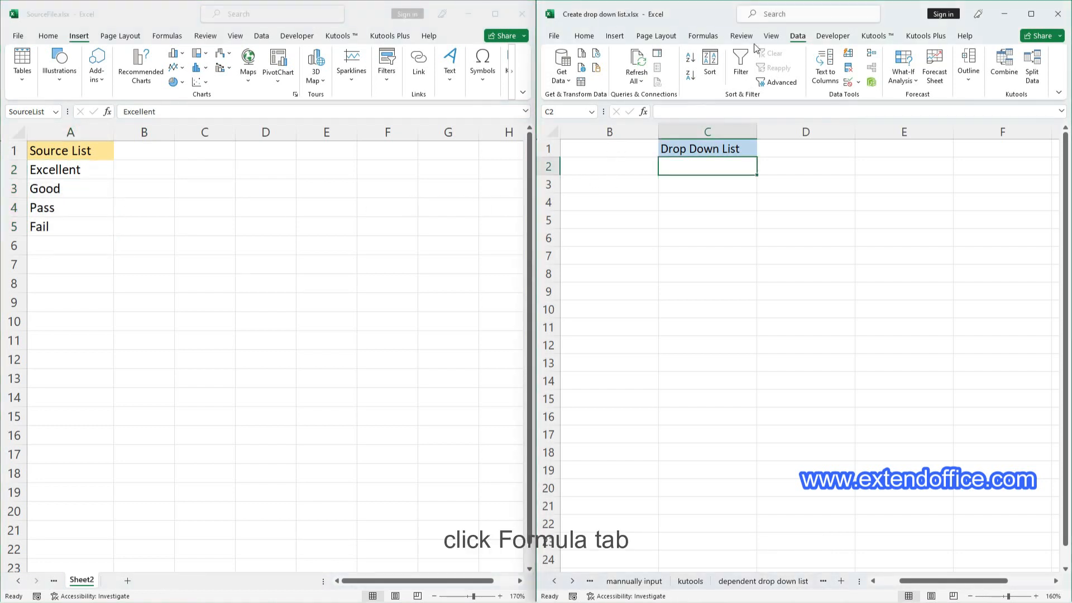
click(710, 37)
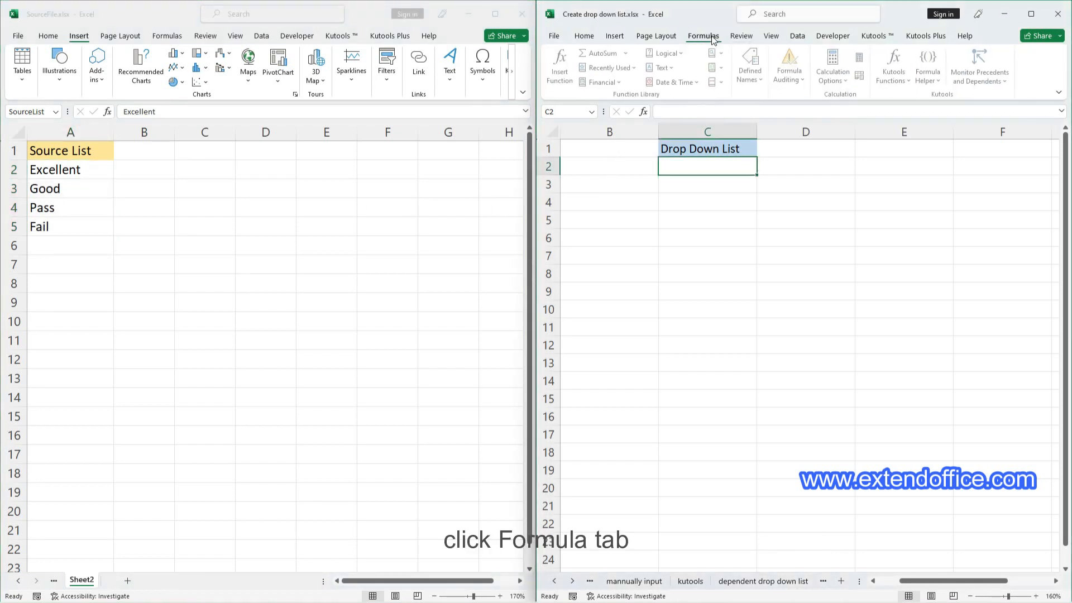
click(765, 83)
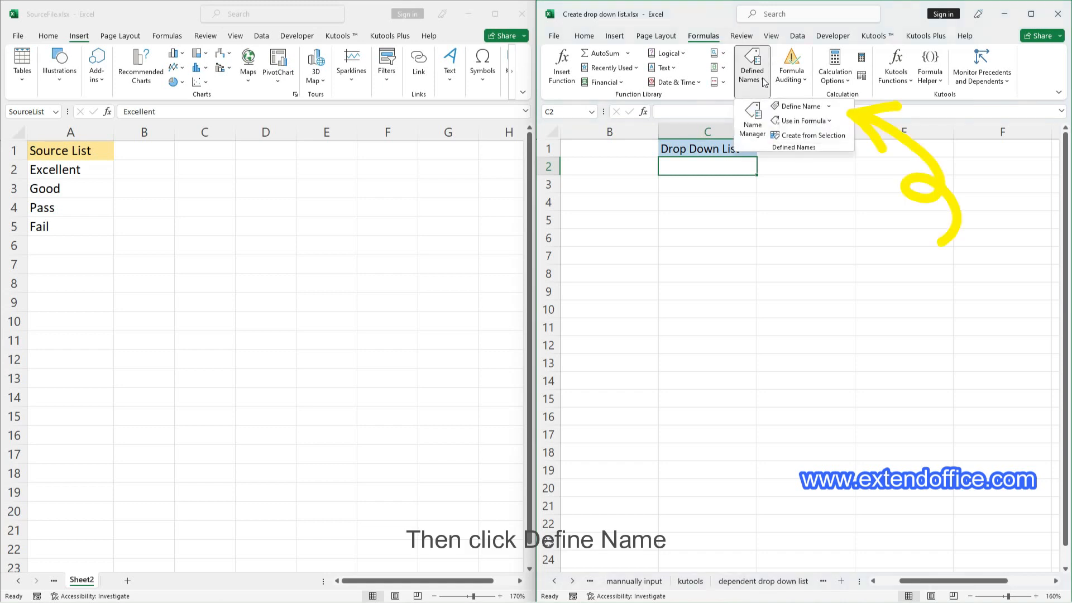
click(796, 106)
text(Items)
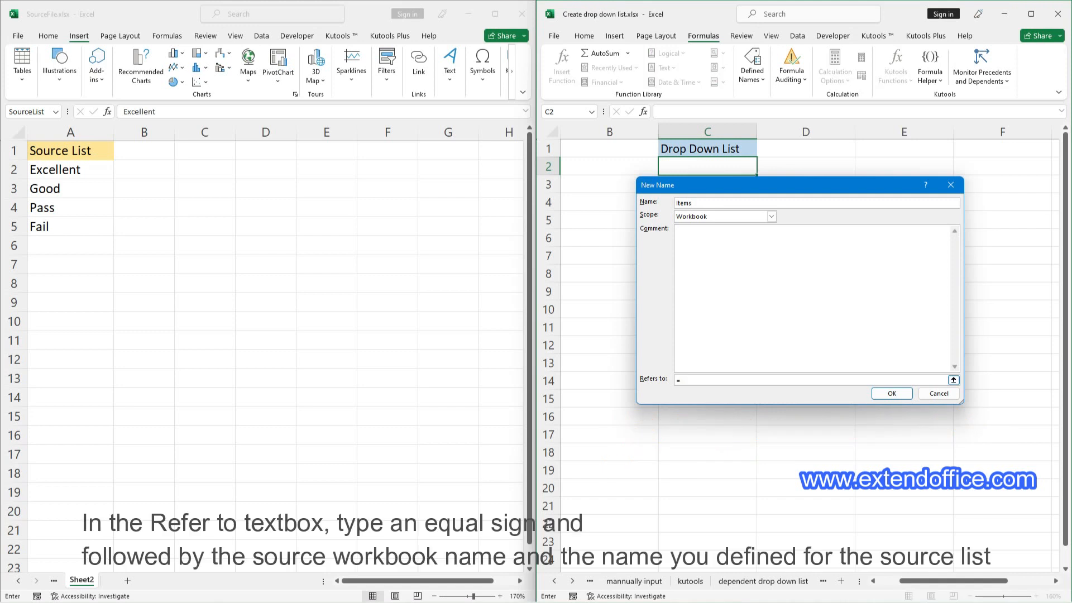
text(Source)
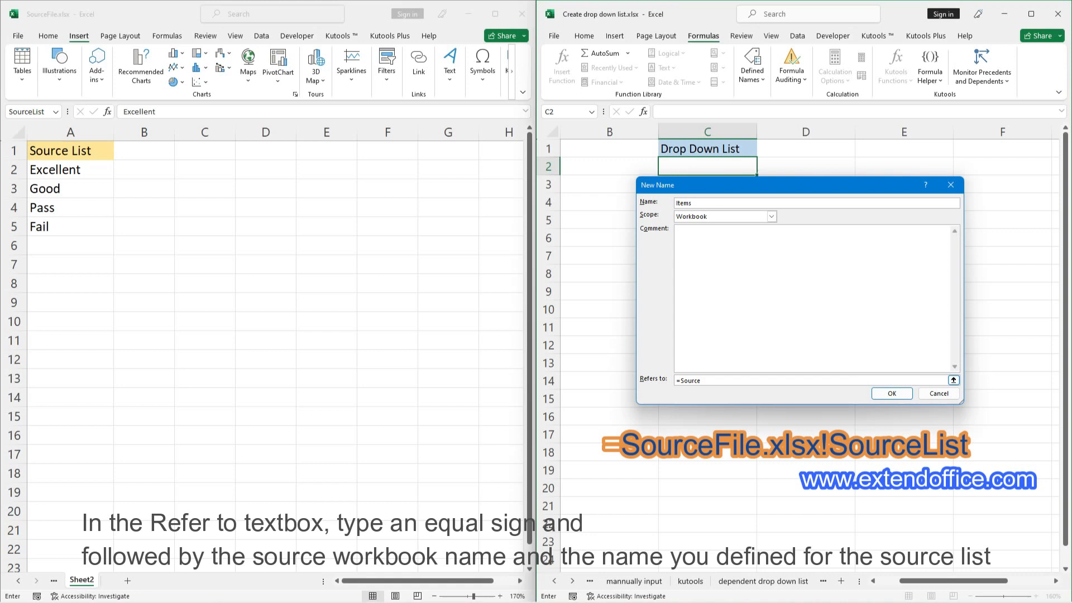
text(File.xlsx!SourceList)
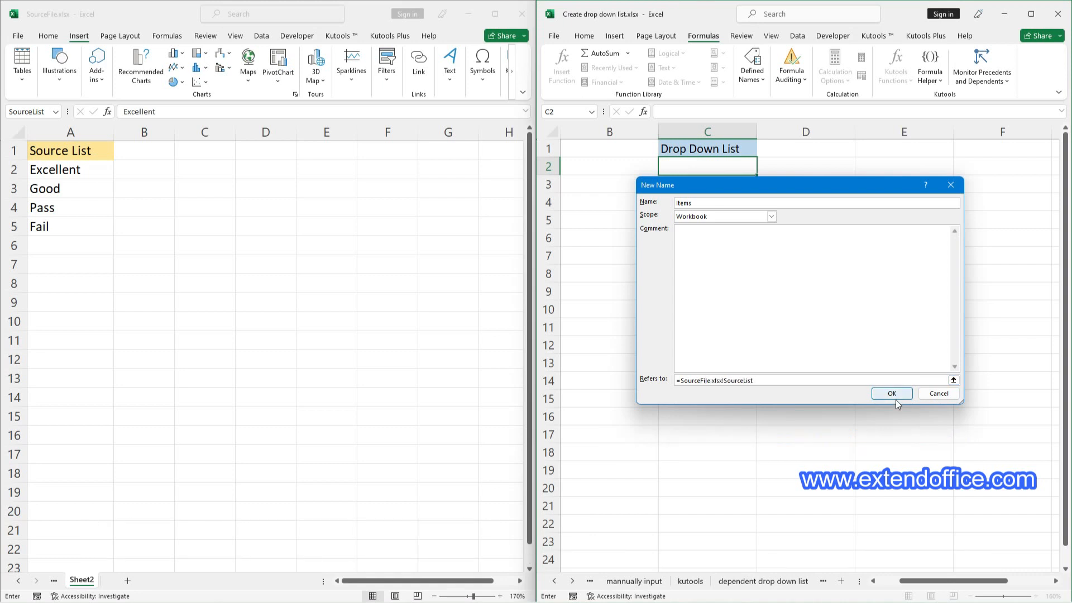
click(891, 393)
Apply a data validation rule to C2:C5 that allows List values with the source =Items.
drag(742, 168, 739, 214)
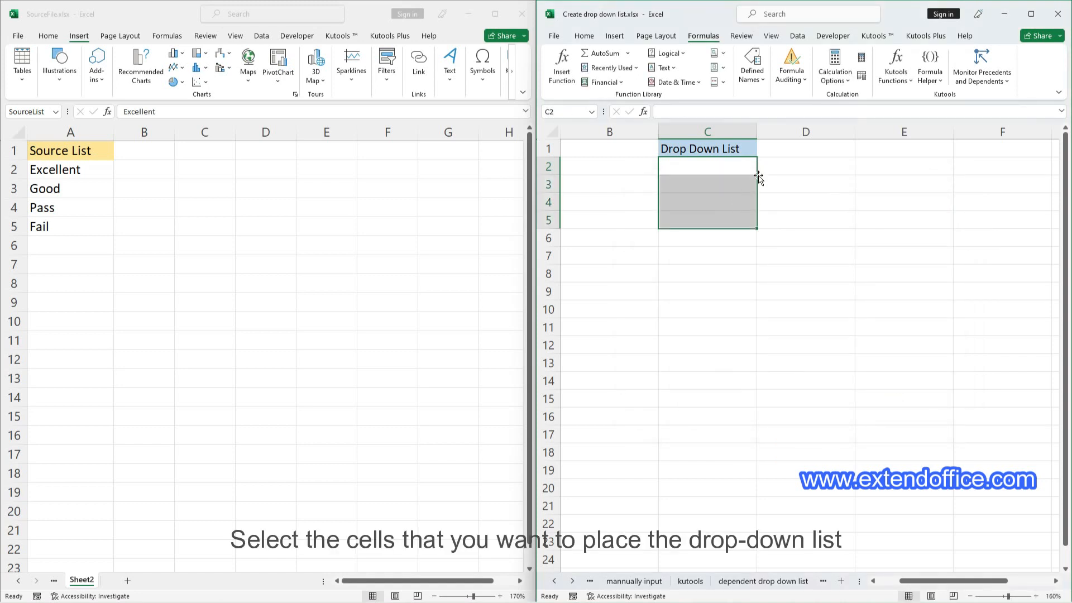
click(798, 37)
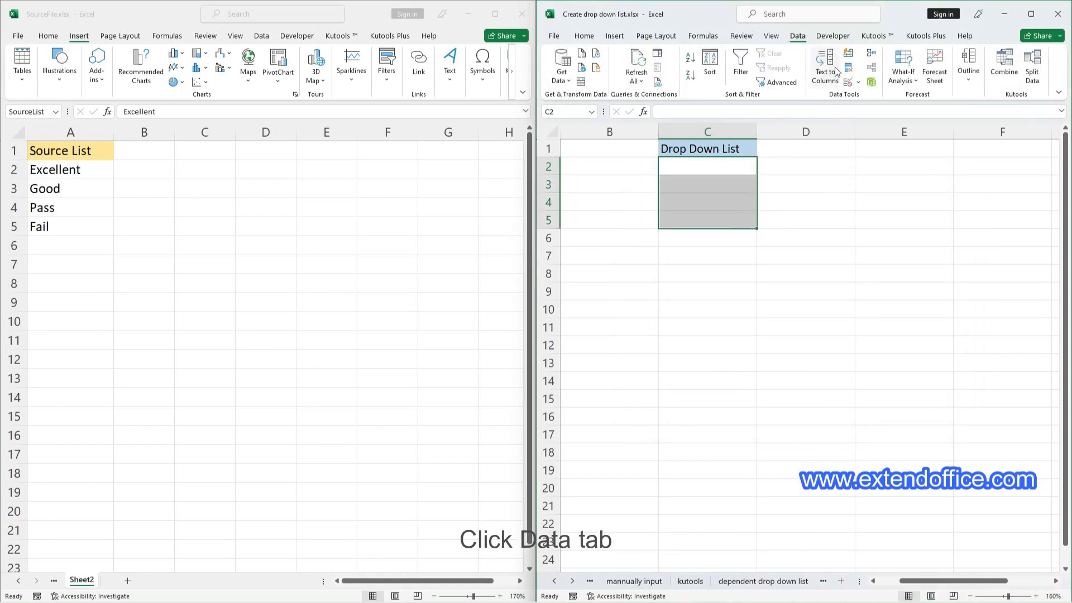
click(848, 84)
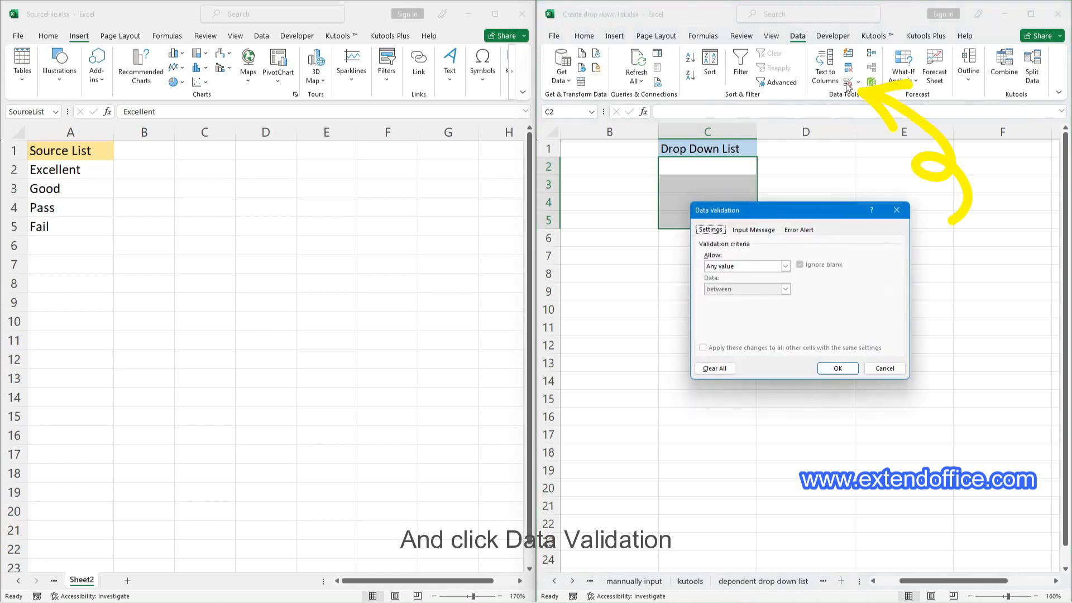
click(786, 267)
click(735, 299)
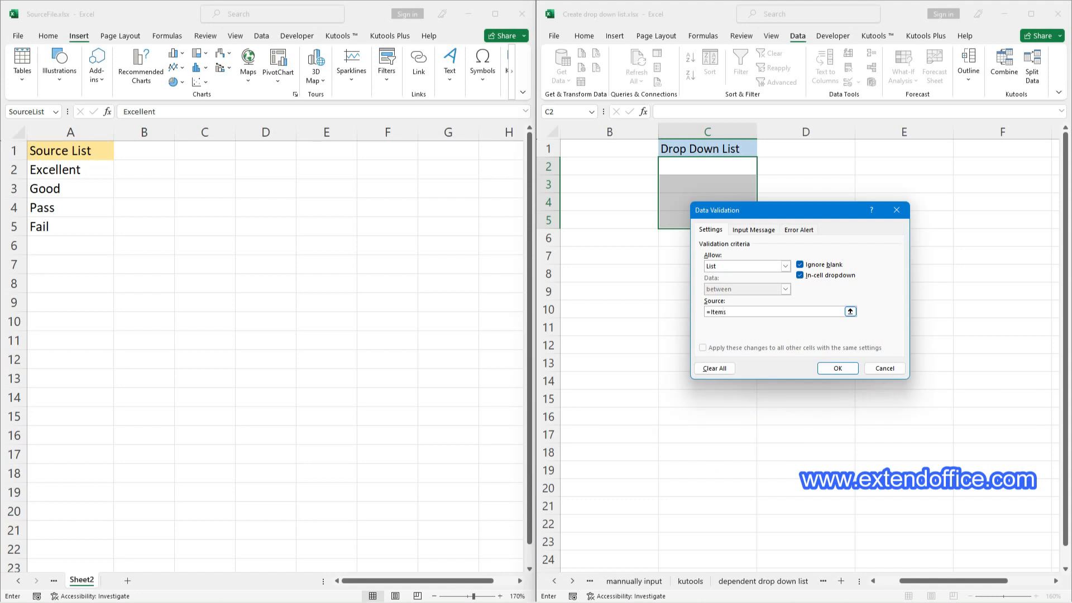
click(837, 368)
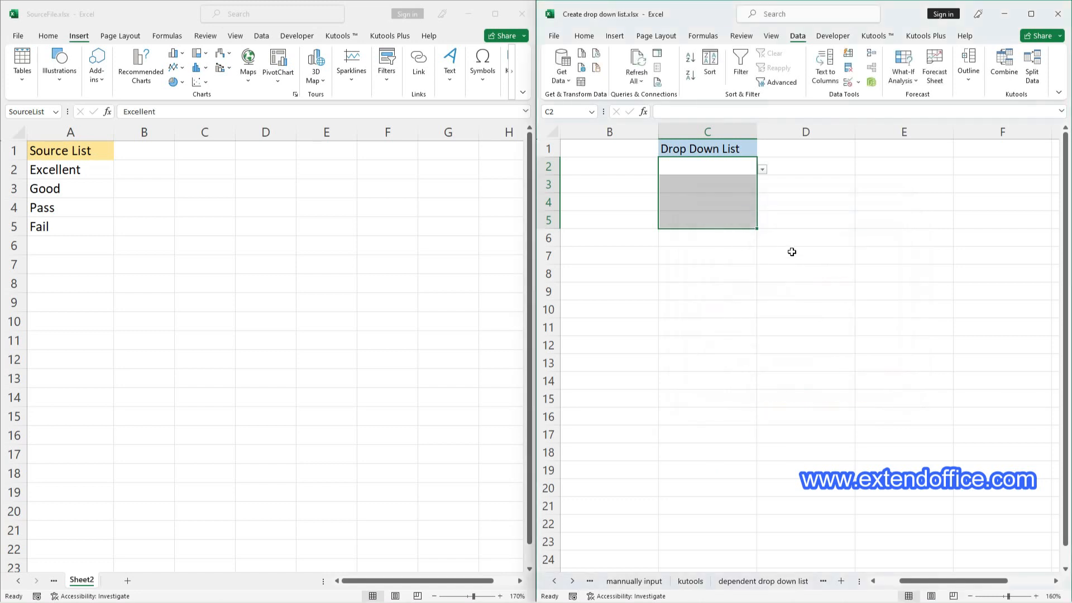
Choose an item in C2 and another in C3 from the drop-down lists based on the other workbook.
click(762, 170)
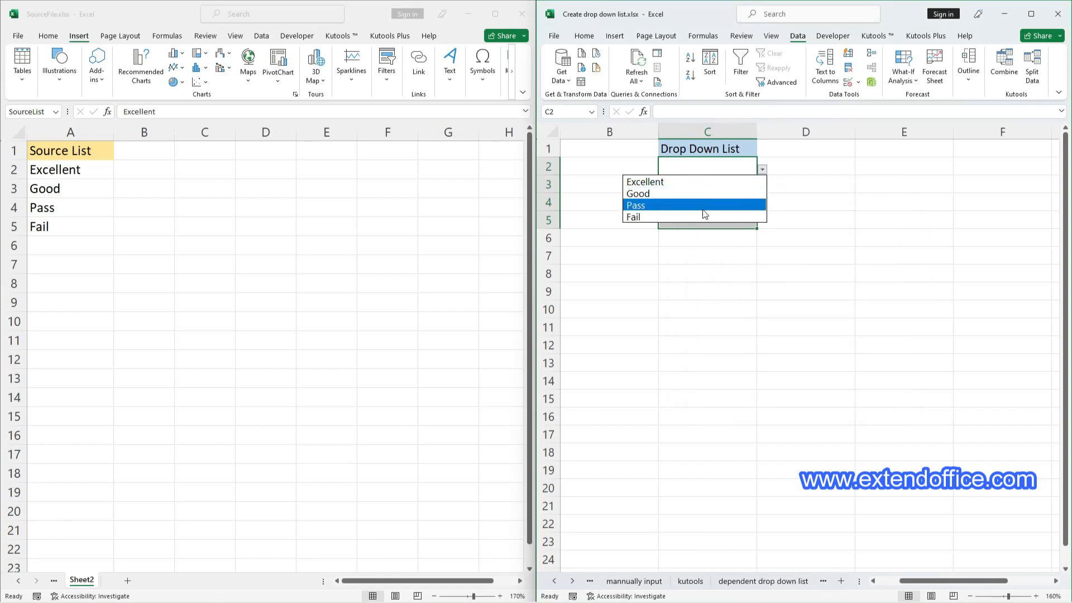
click(702, 217)
click(724, 187)
click(762, 187)
click(725, 206)
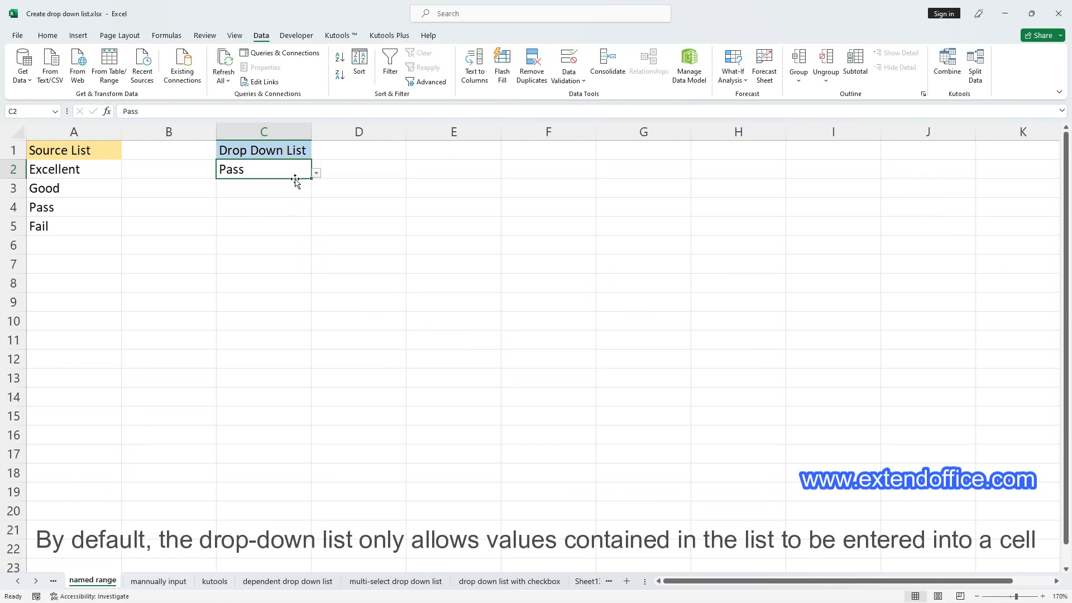
View the drop-down items of C2 on the named range sheet and try to replace its value with Absent.
click(317, 174)
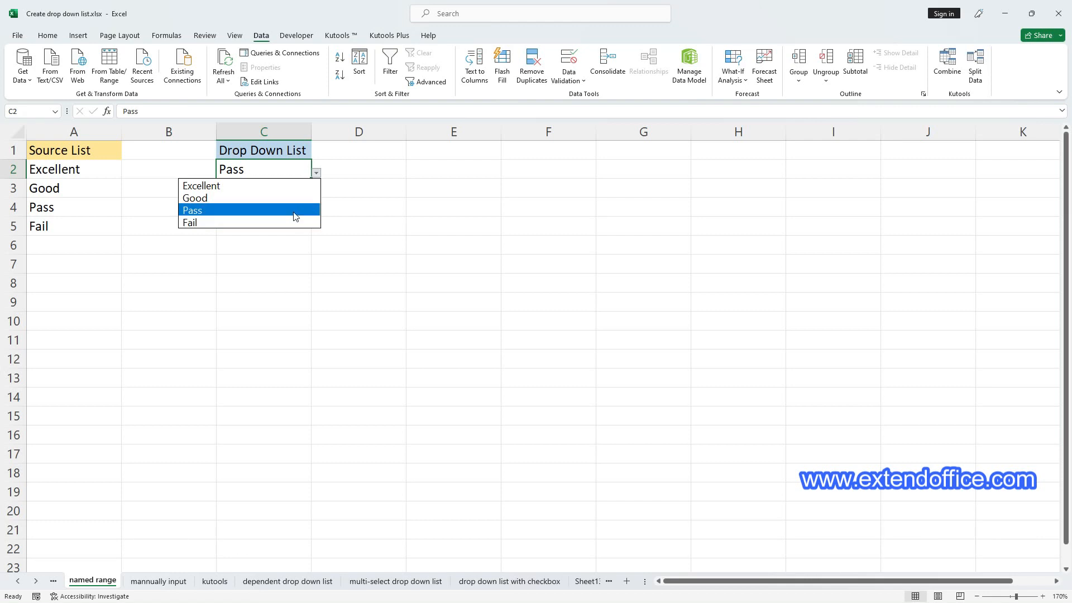
click(276, 171)
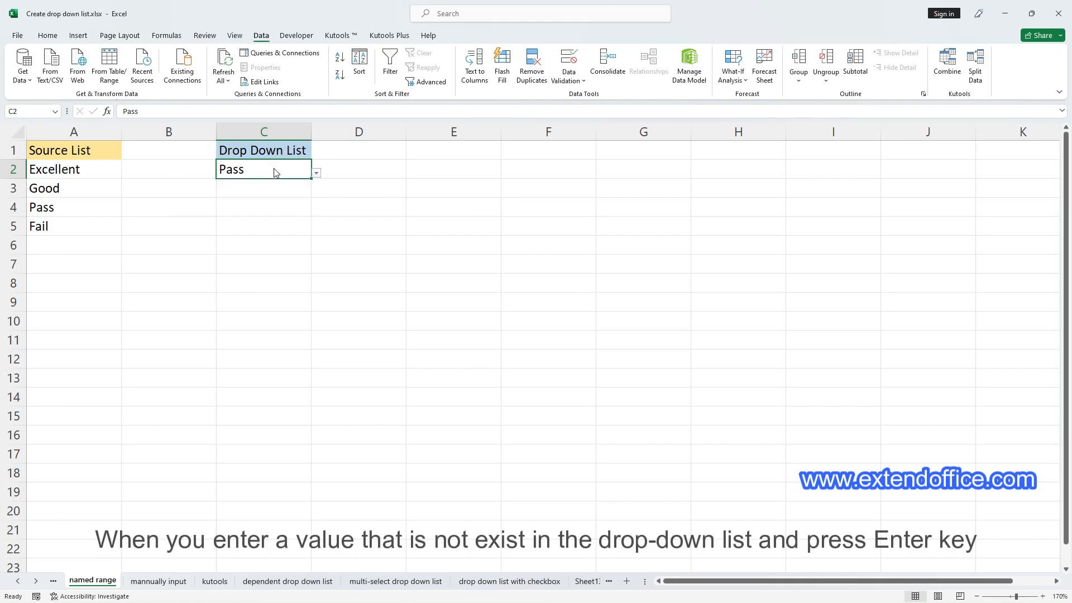
double_click(276, 171)
drag(276, 171, 159, 176)
text(Absent)
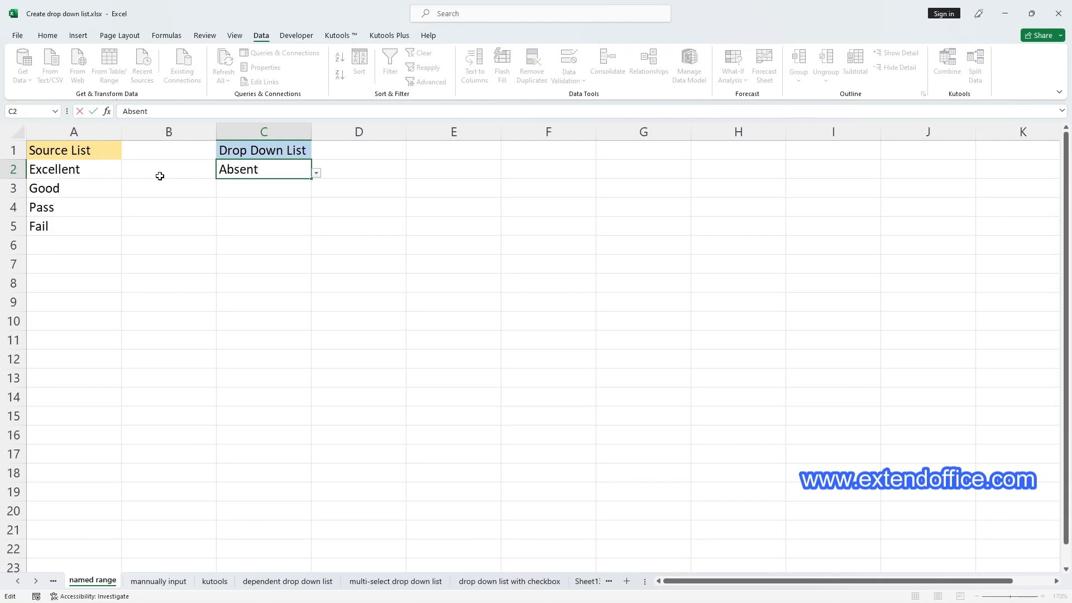
key(Return)
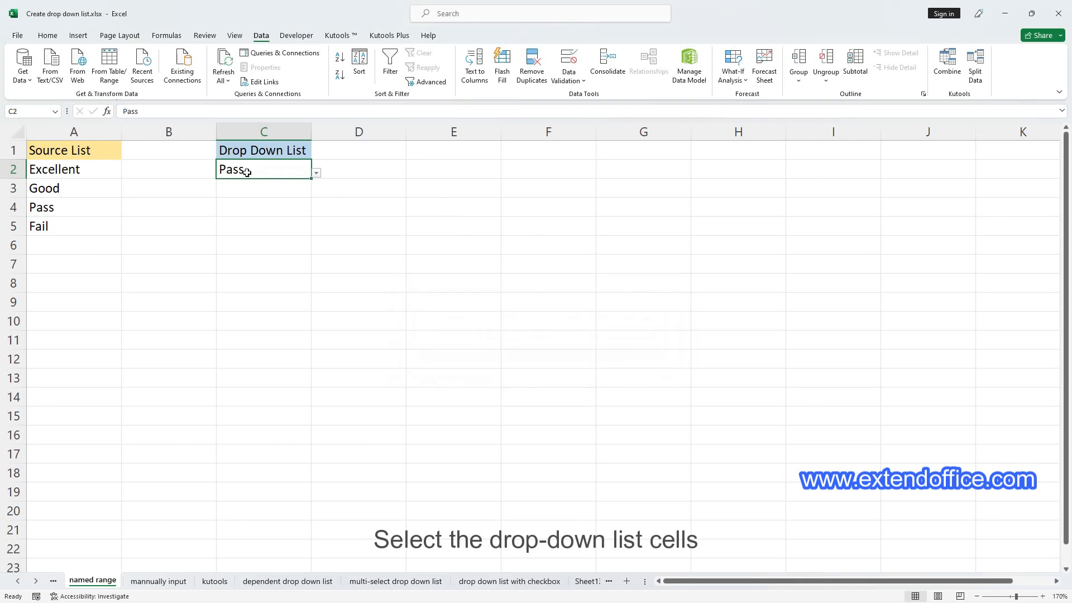
Turn off the error alert for invalid data in C2:C5 of the named range sheet and enter Absent in C2.
drag(260, 170, 259, 218)
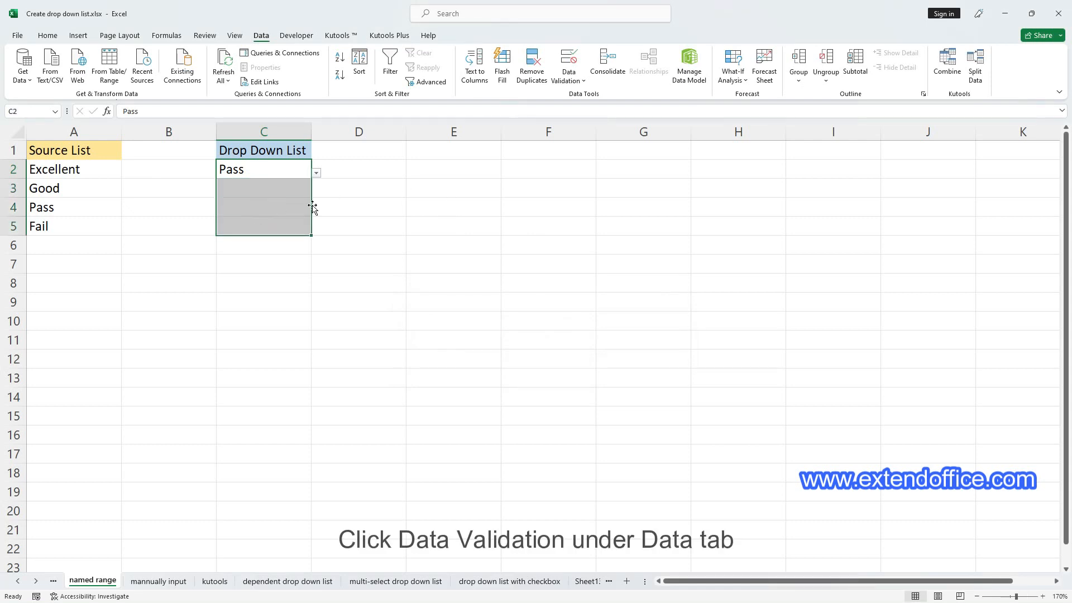
click(567, 68)
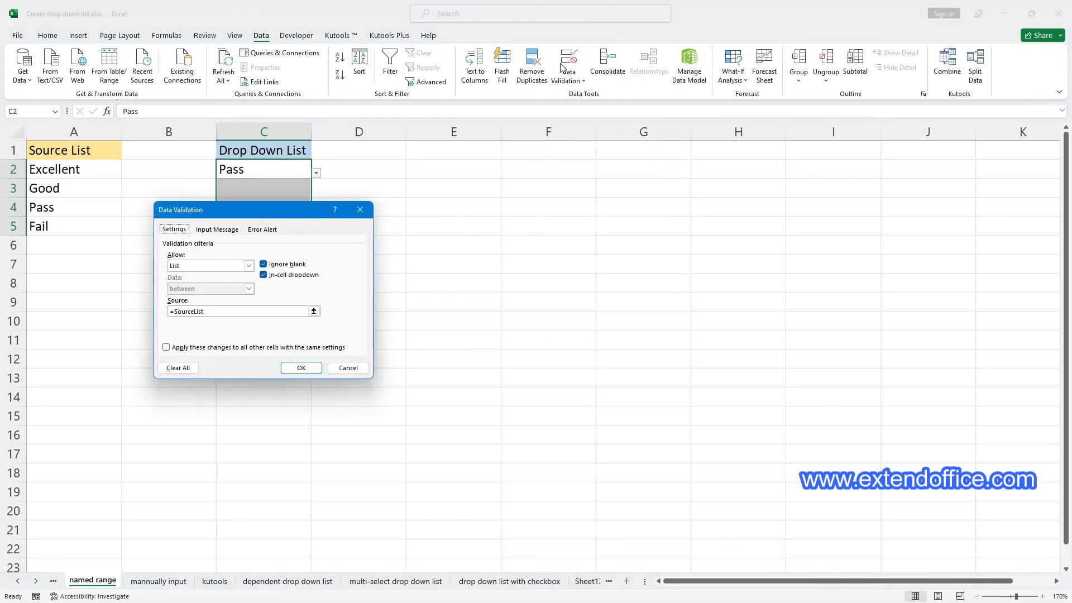
click(264, 231)
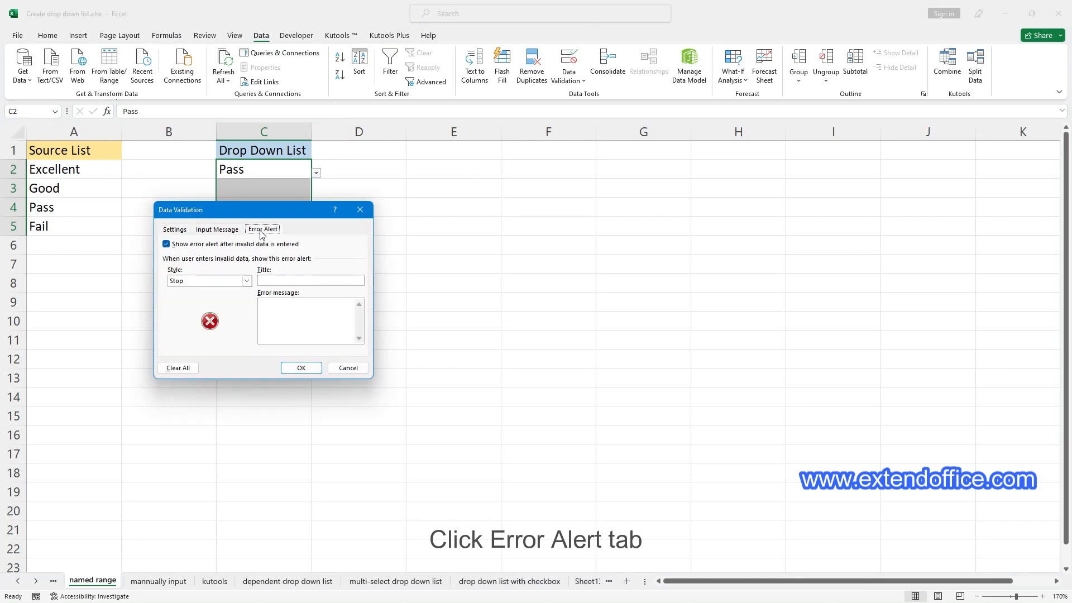
click(167, 245)
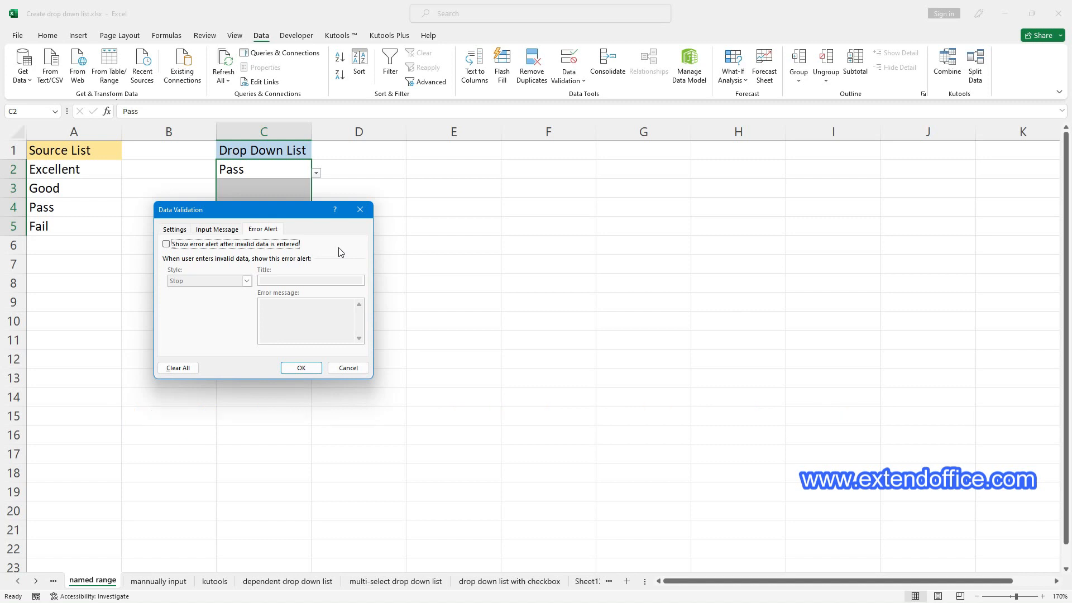
click(309, 371)
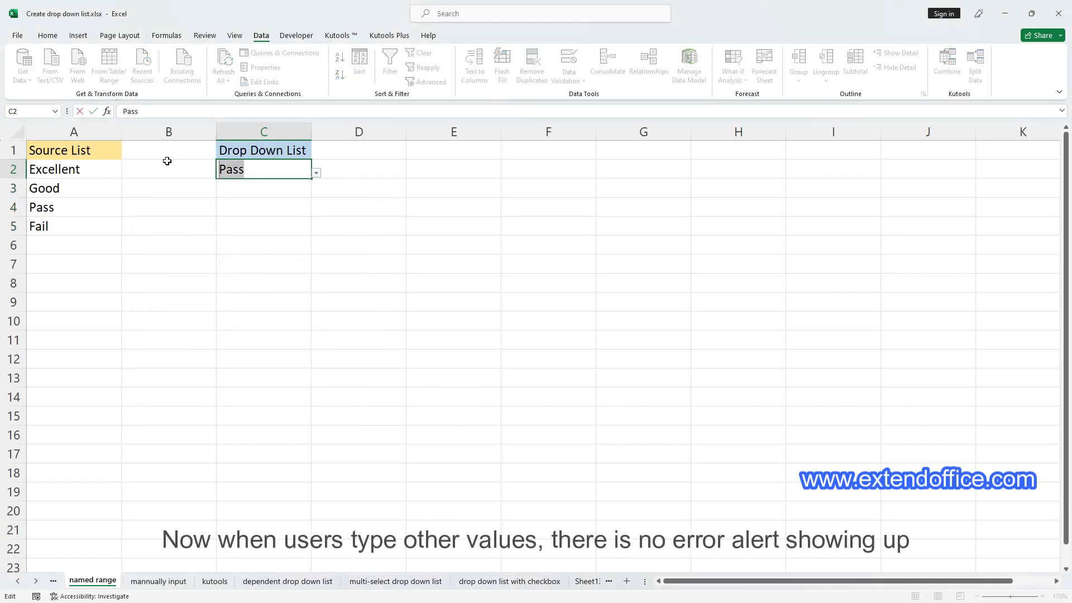
text(Absent)
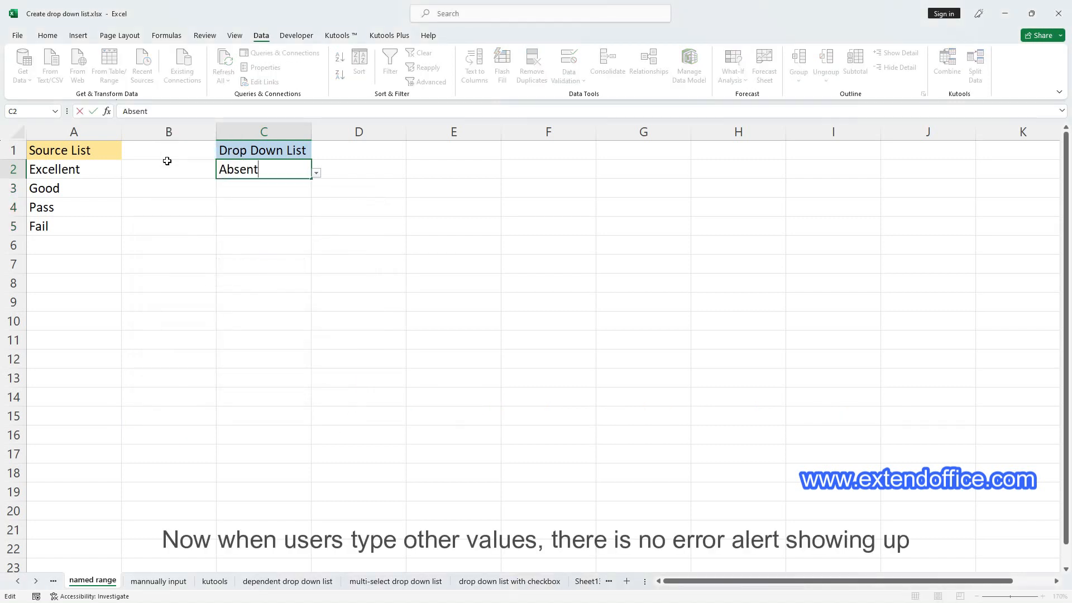
key(Return)
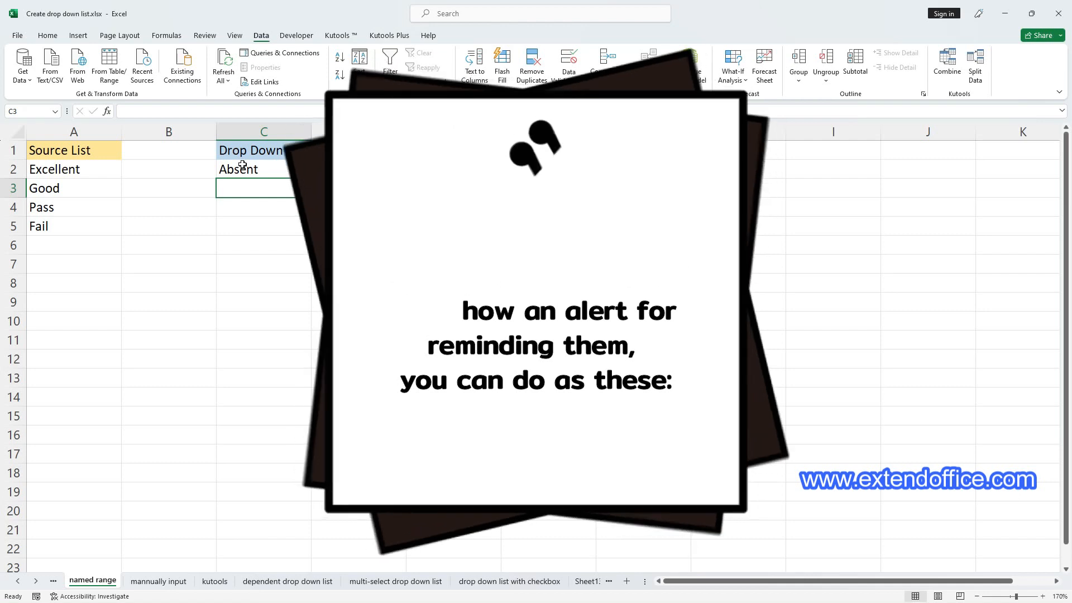
Enable an Information error alert for C2:C5 titled Attention with the message "The value you typed is not in the drop-down list, please double check".
drag(242, 167, 250, 219)
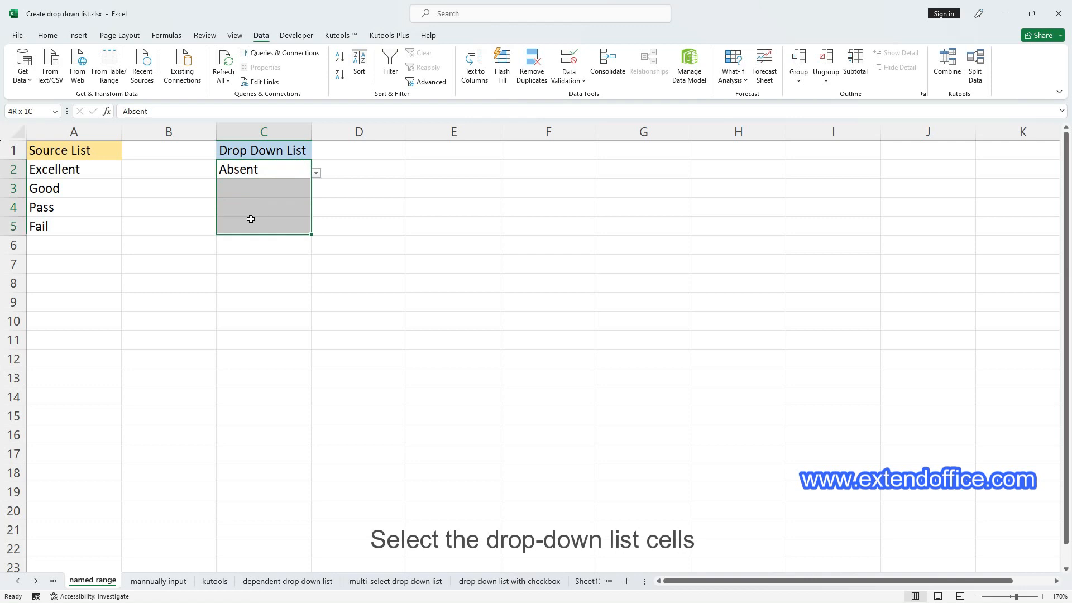
click(566, 65)
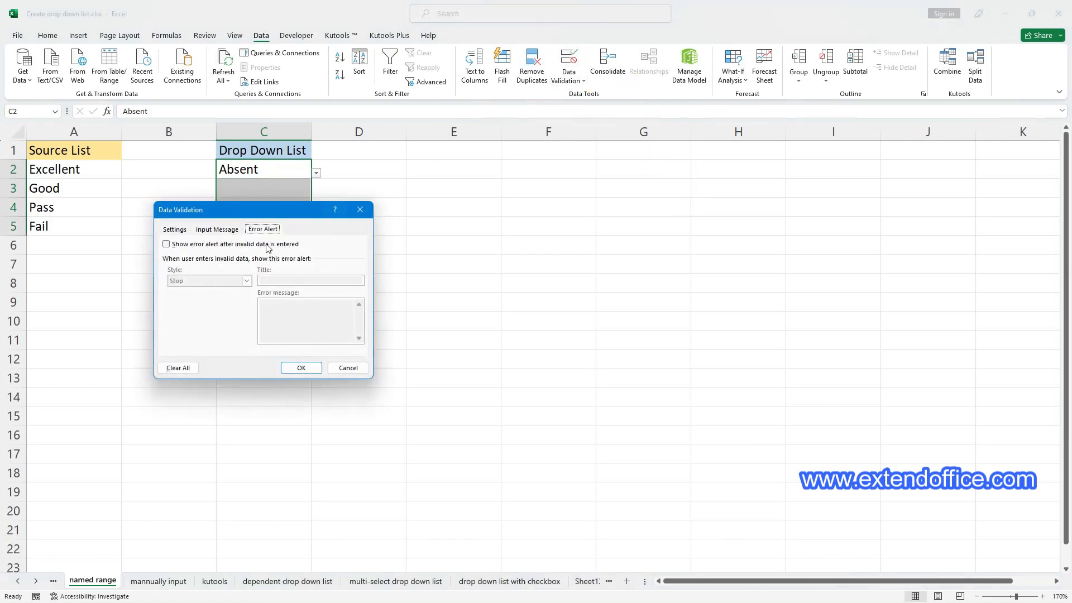
click(176, 246)
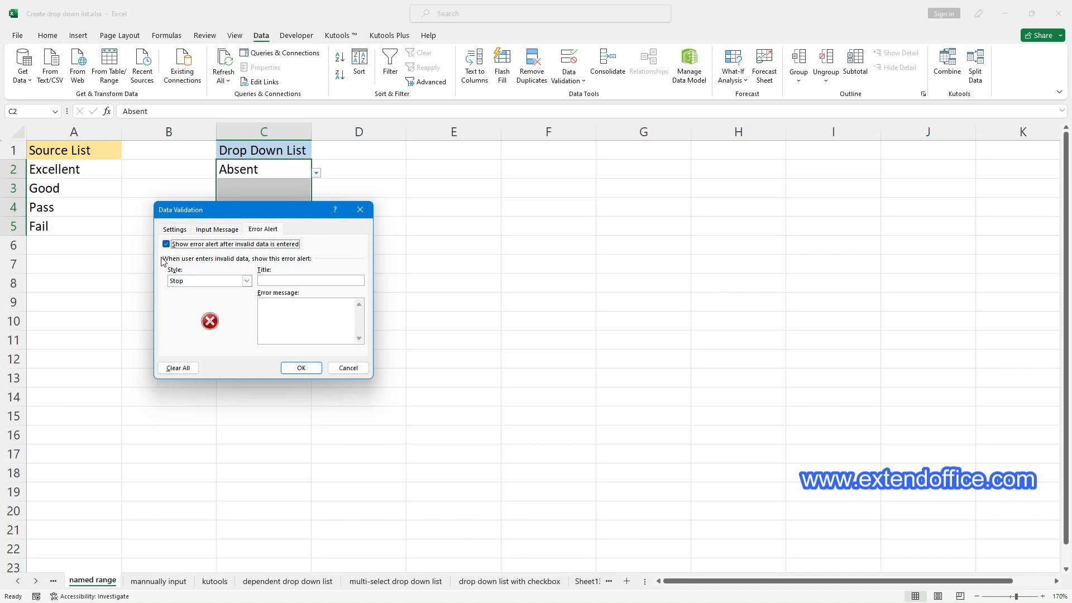
click(247, 281)
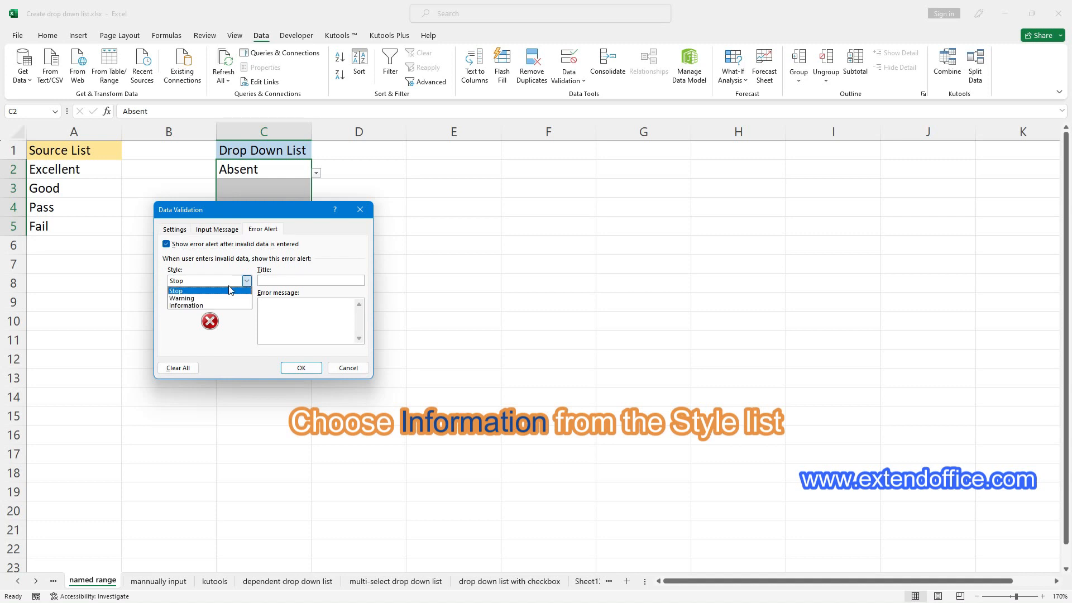
click(218, 306)
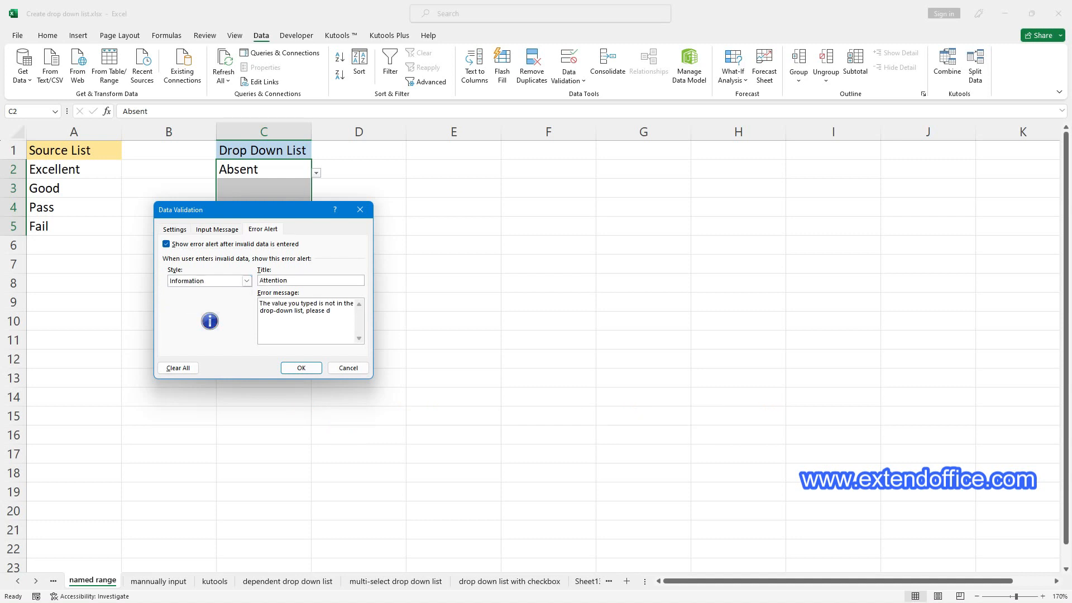
text(l)
click(302, 368)
Enter Absent in C2 and accept the unlisted value in the Attention alert.
text(Abes)
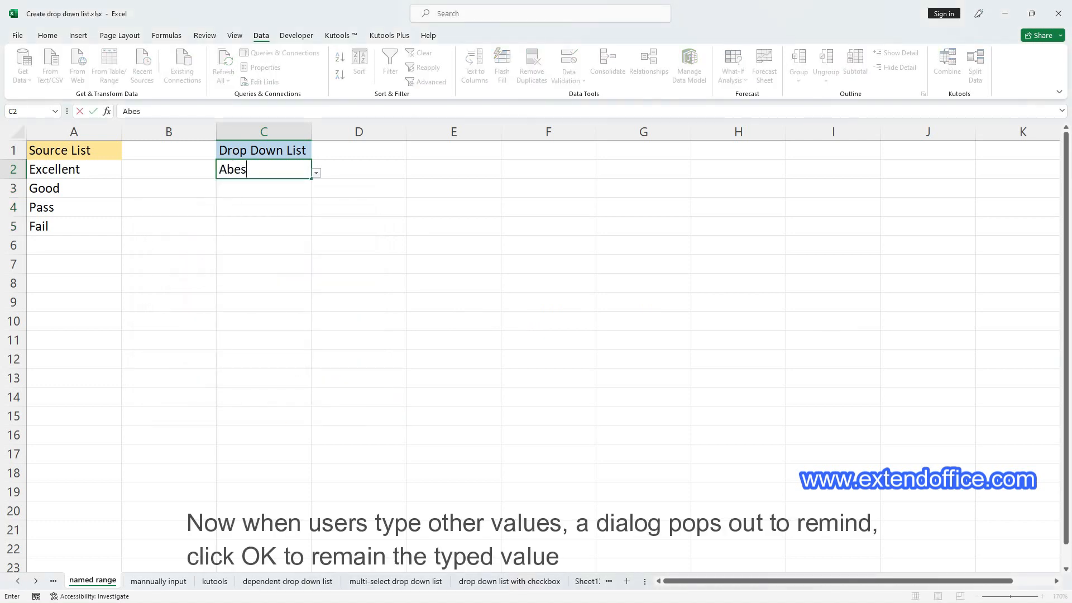
key(BackSpace)
key(BackSpace)
text(sent)
key(Return)
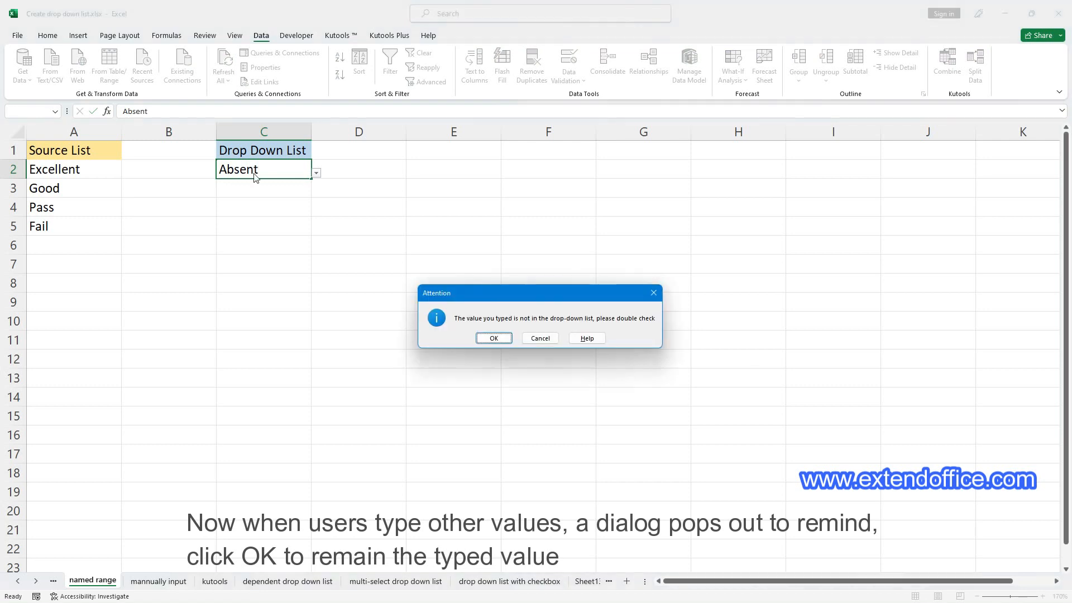
click(494, 339)
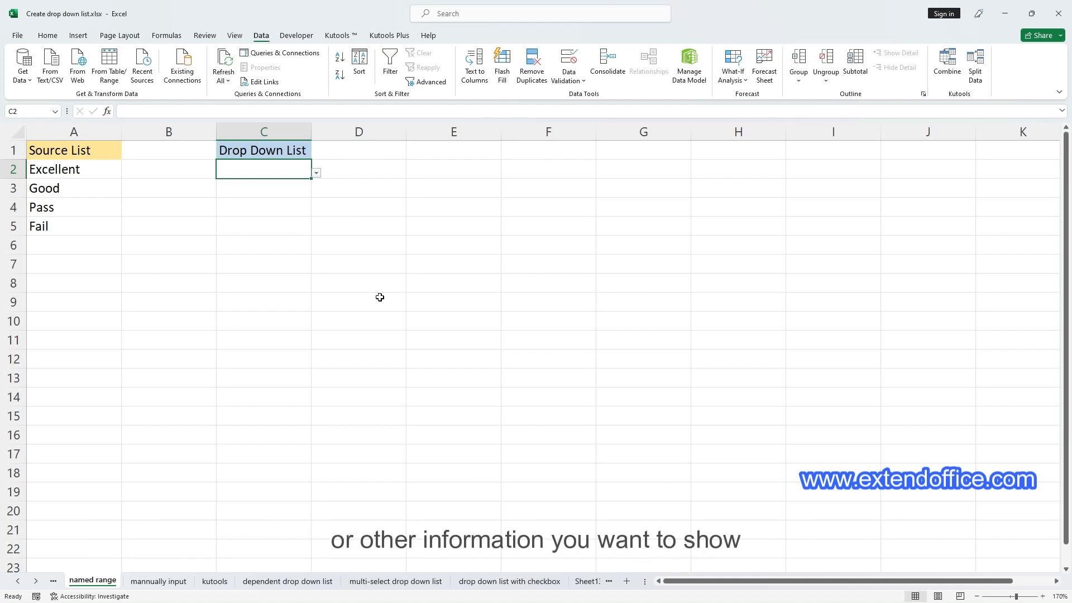
Add an input message to C2:C5 titled Important reading "Please select an item from the drop-down list" and check it on C2 and C3.
drag(288, 170, 281, 222)
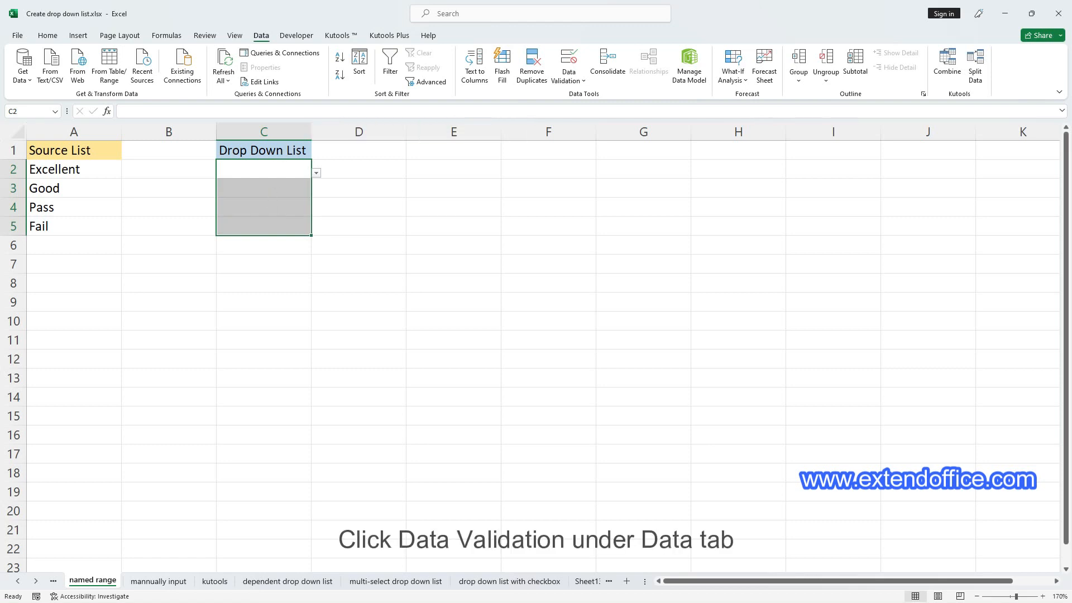
click(564, 74)
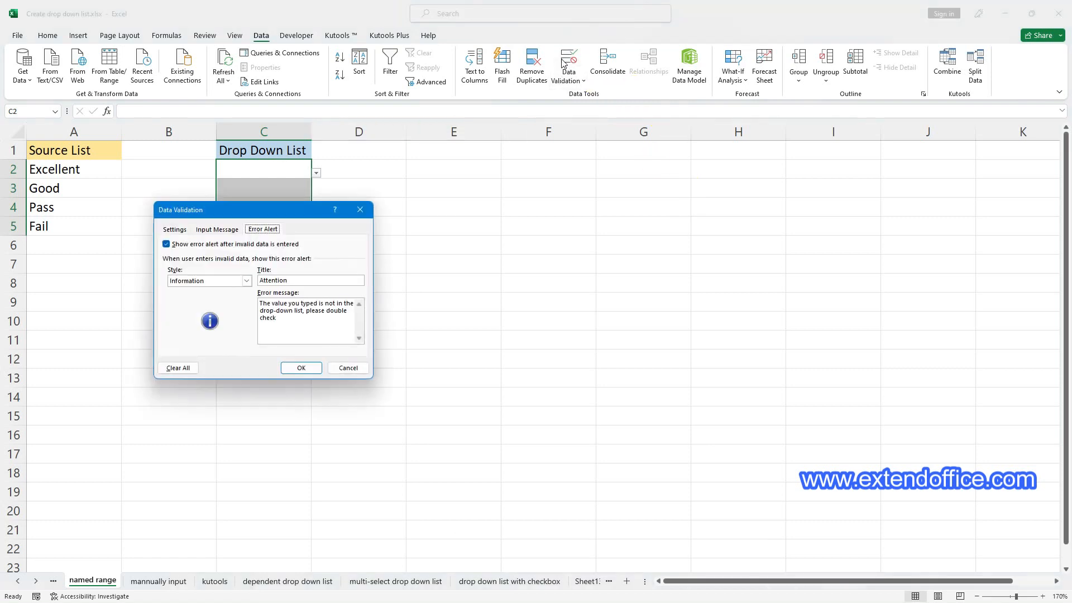
click(231, 235)
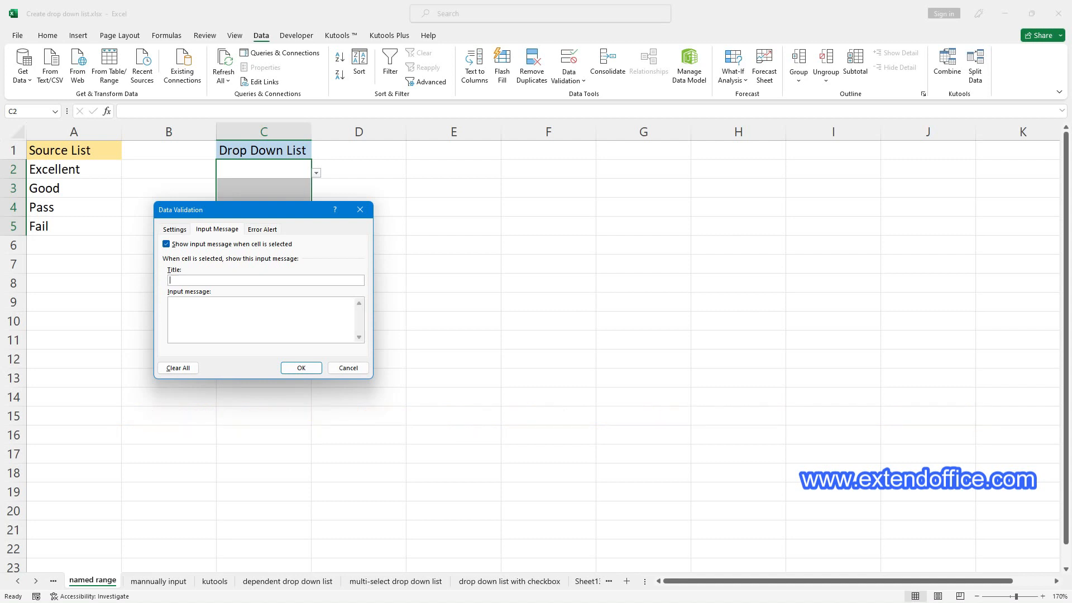
key(BackSpace)
key(BackSpace)
text(mportant)
key(Tab)
text(Please select an item from the drop-down list)
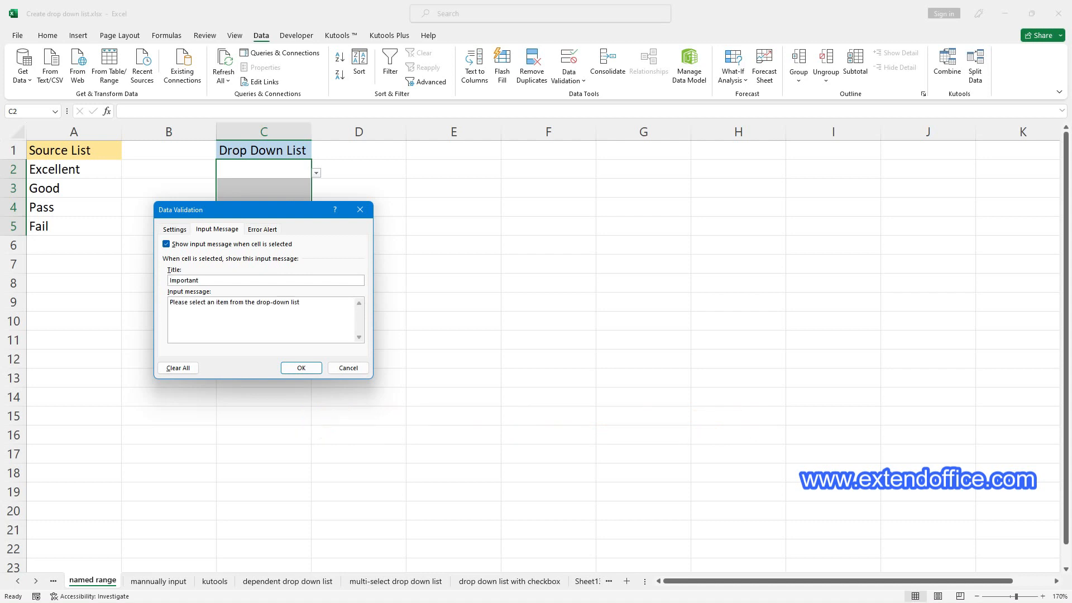
click(297, 368)
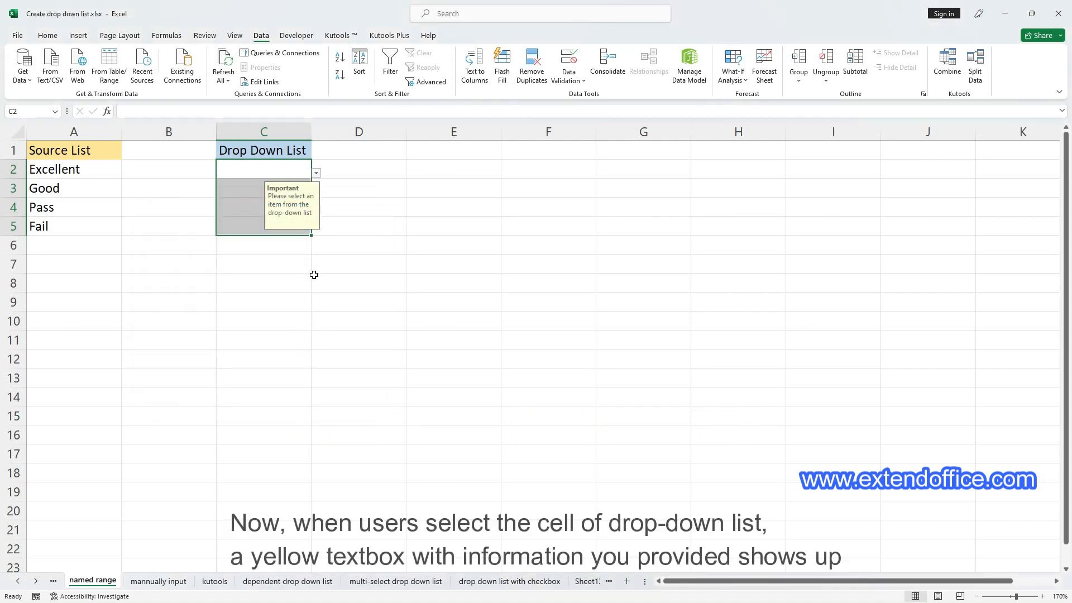
click(299, 166)
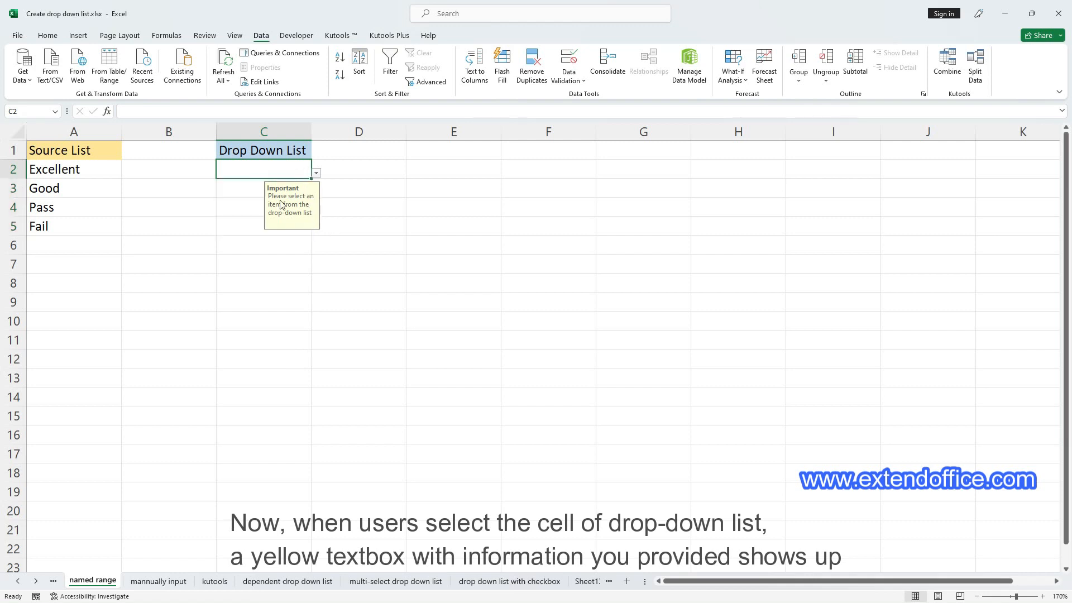
click(244, 188)
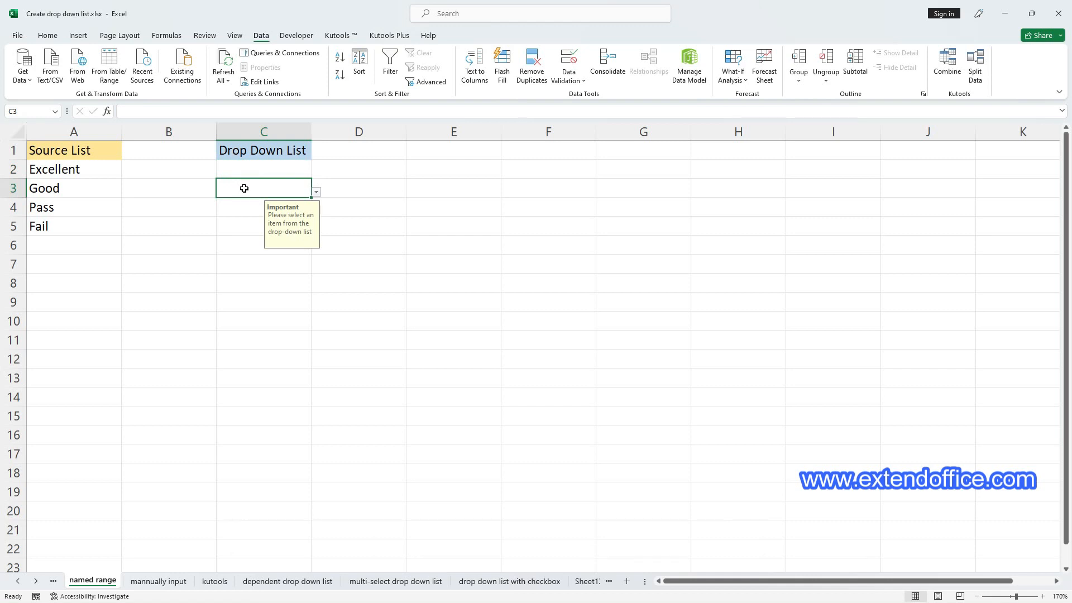